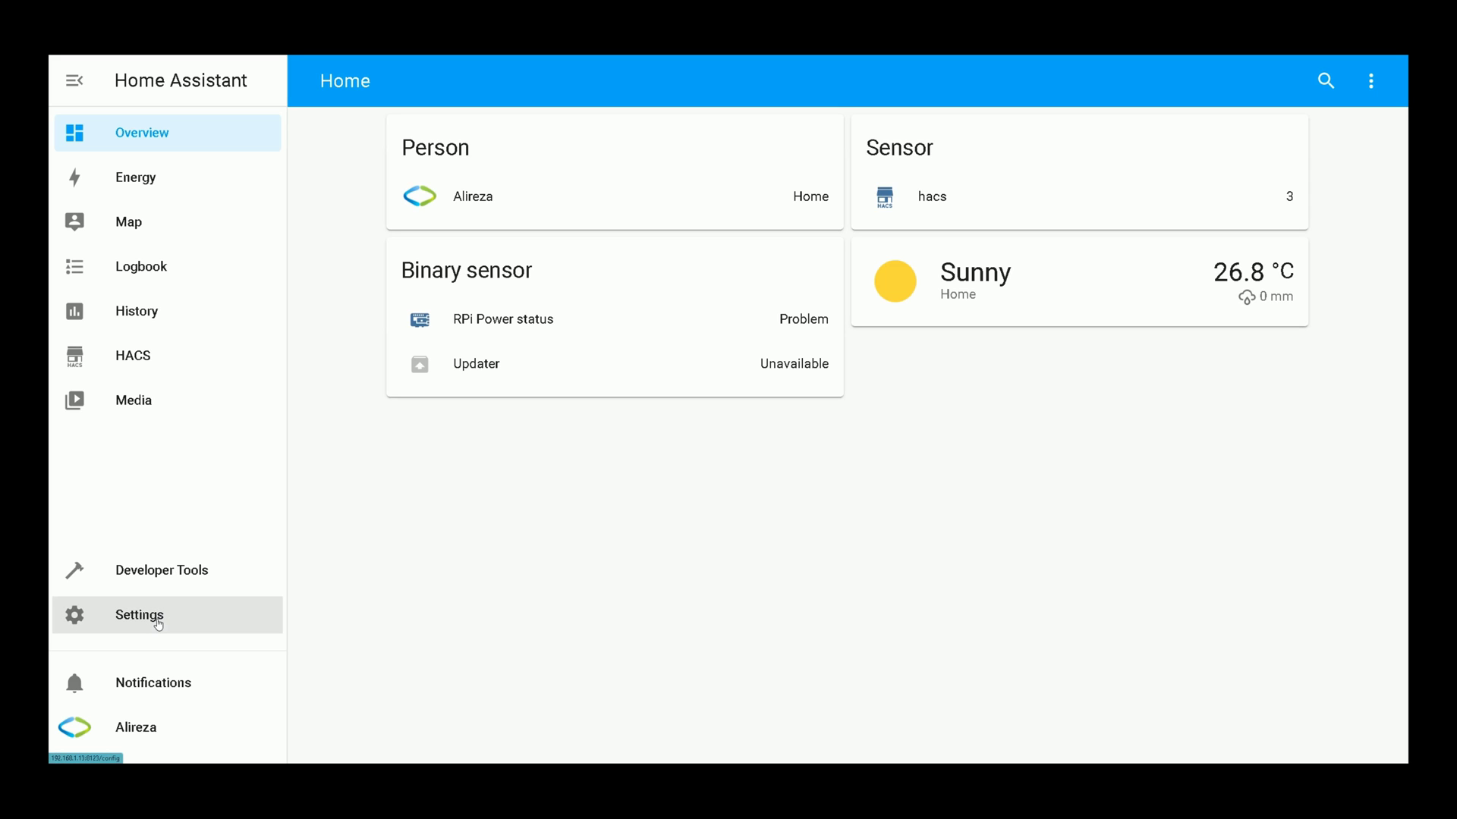
Step: Open the esp32 device's YAML configuration for editing in the ESPHome add-on's web interface
left_click(159, 625)
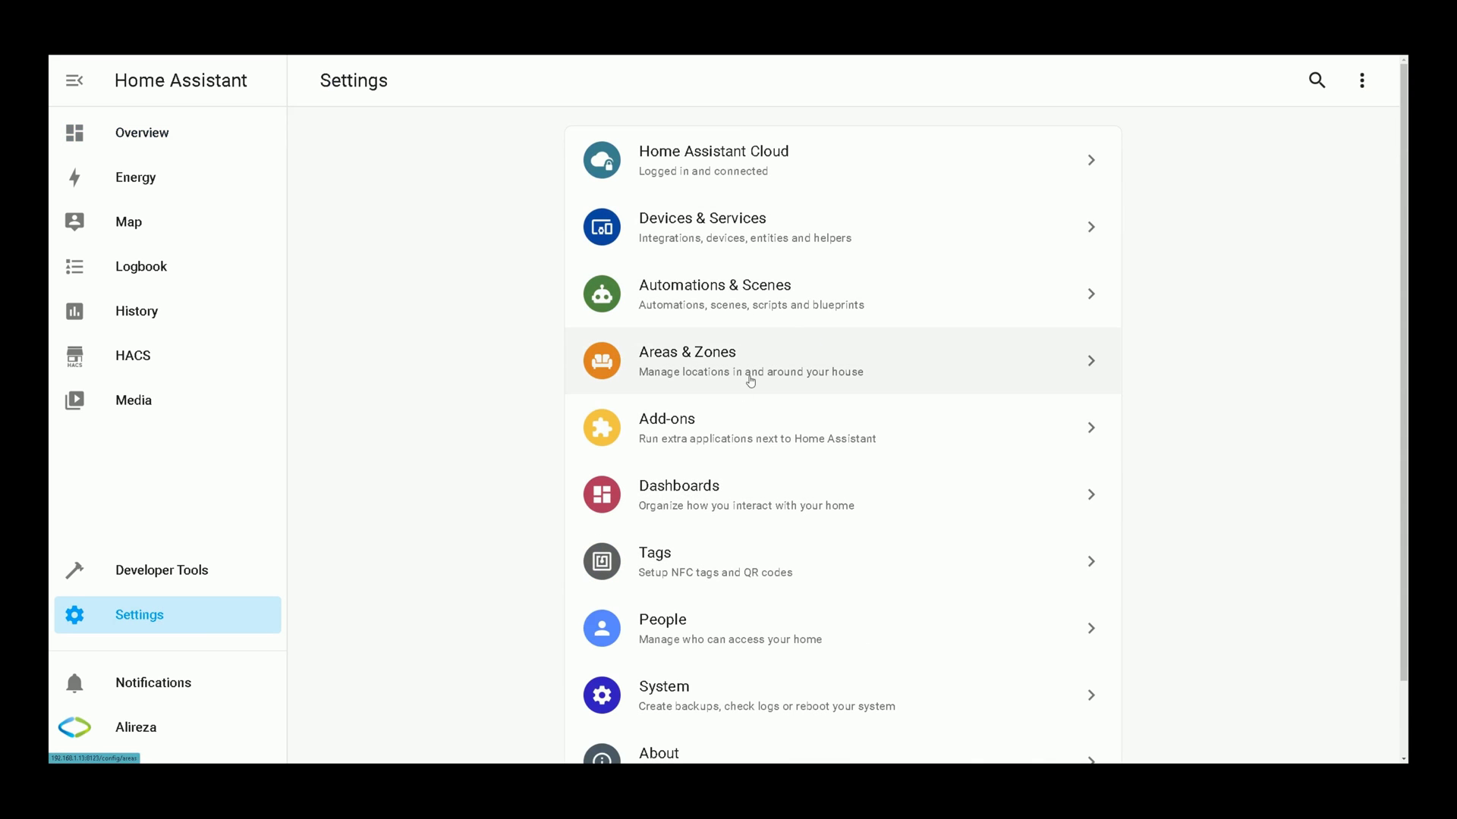
left_click(729, 422)
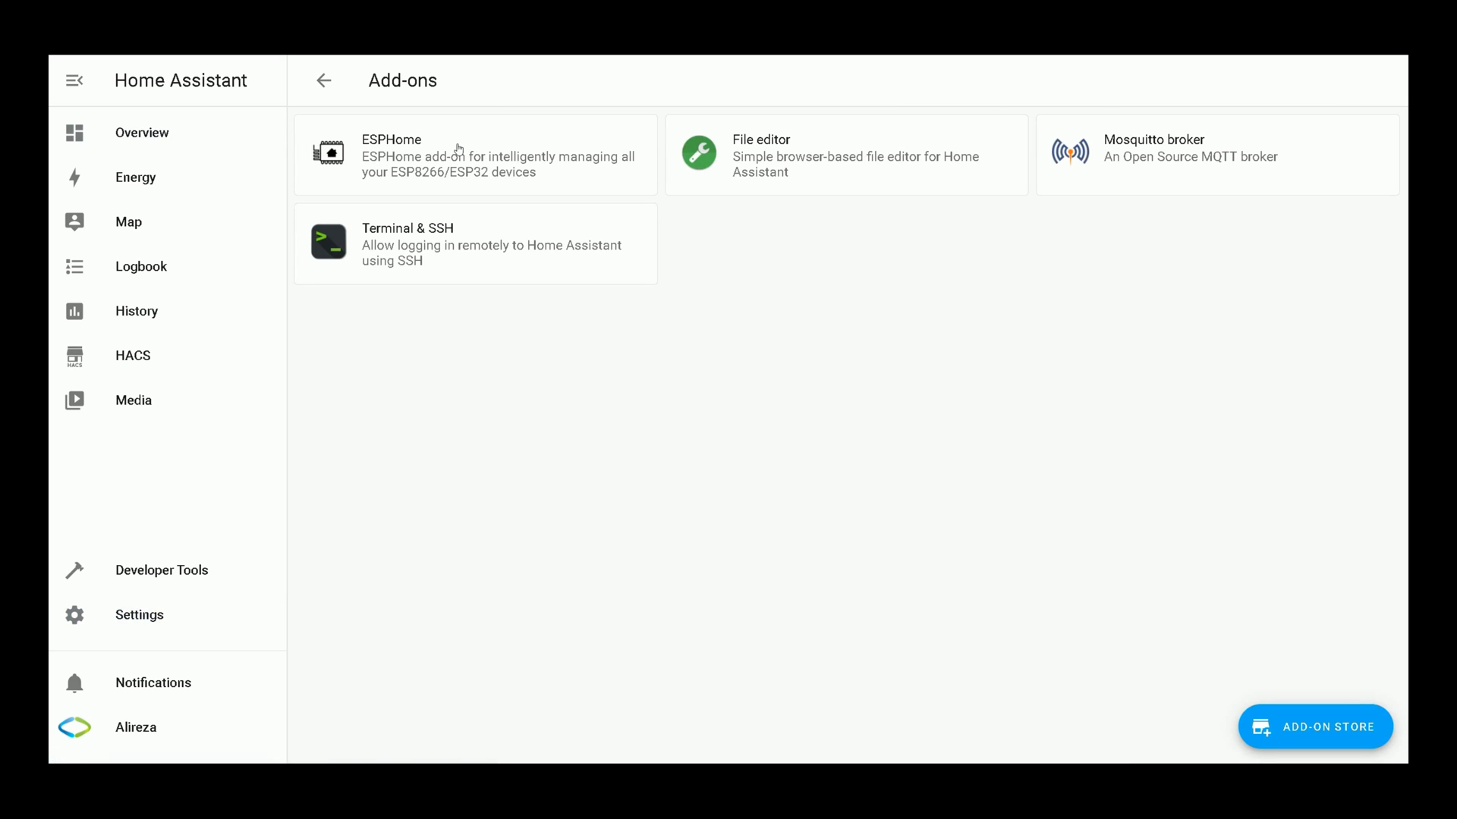
left_click(459, 149)
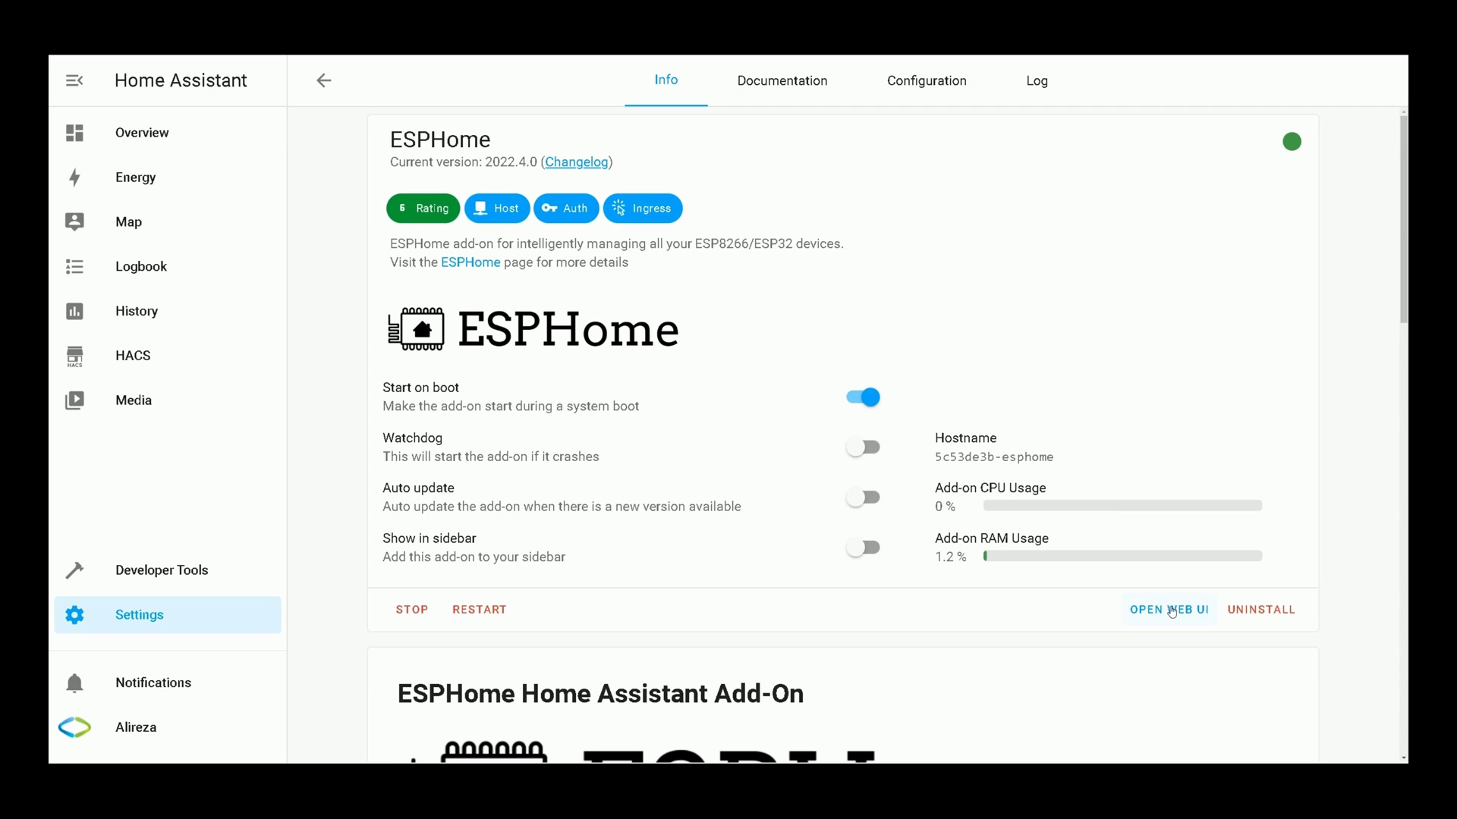
left_click(1172, 611)
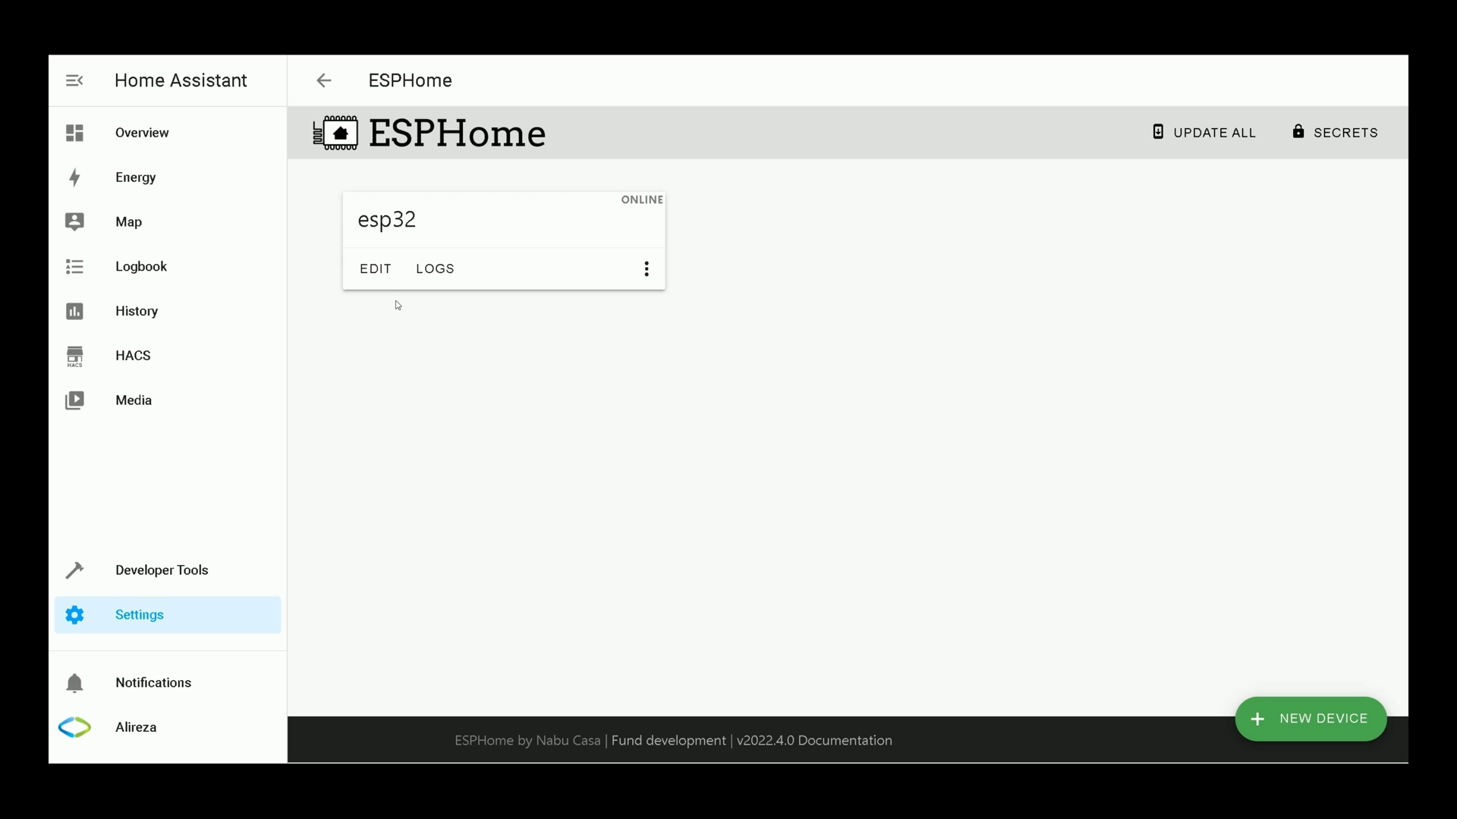
left_click(372, 271)
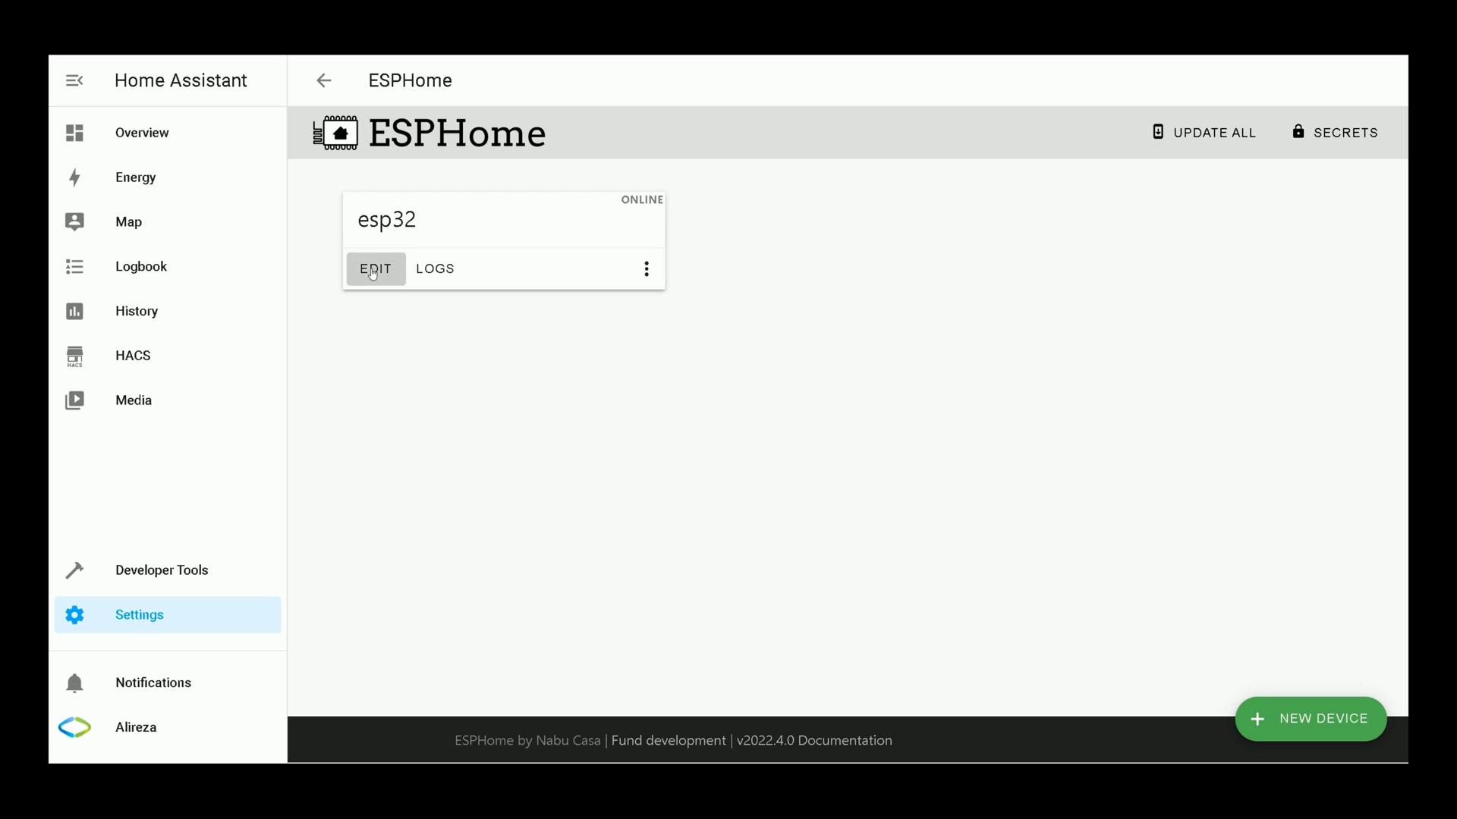
Step: Below captive_portal, add a gpio binary_sensor on pin GPIO 23 with an invert filter, name "Knock Sensor" and device_class vibration
scroll(646, 376, "down", 1)
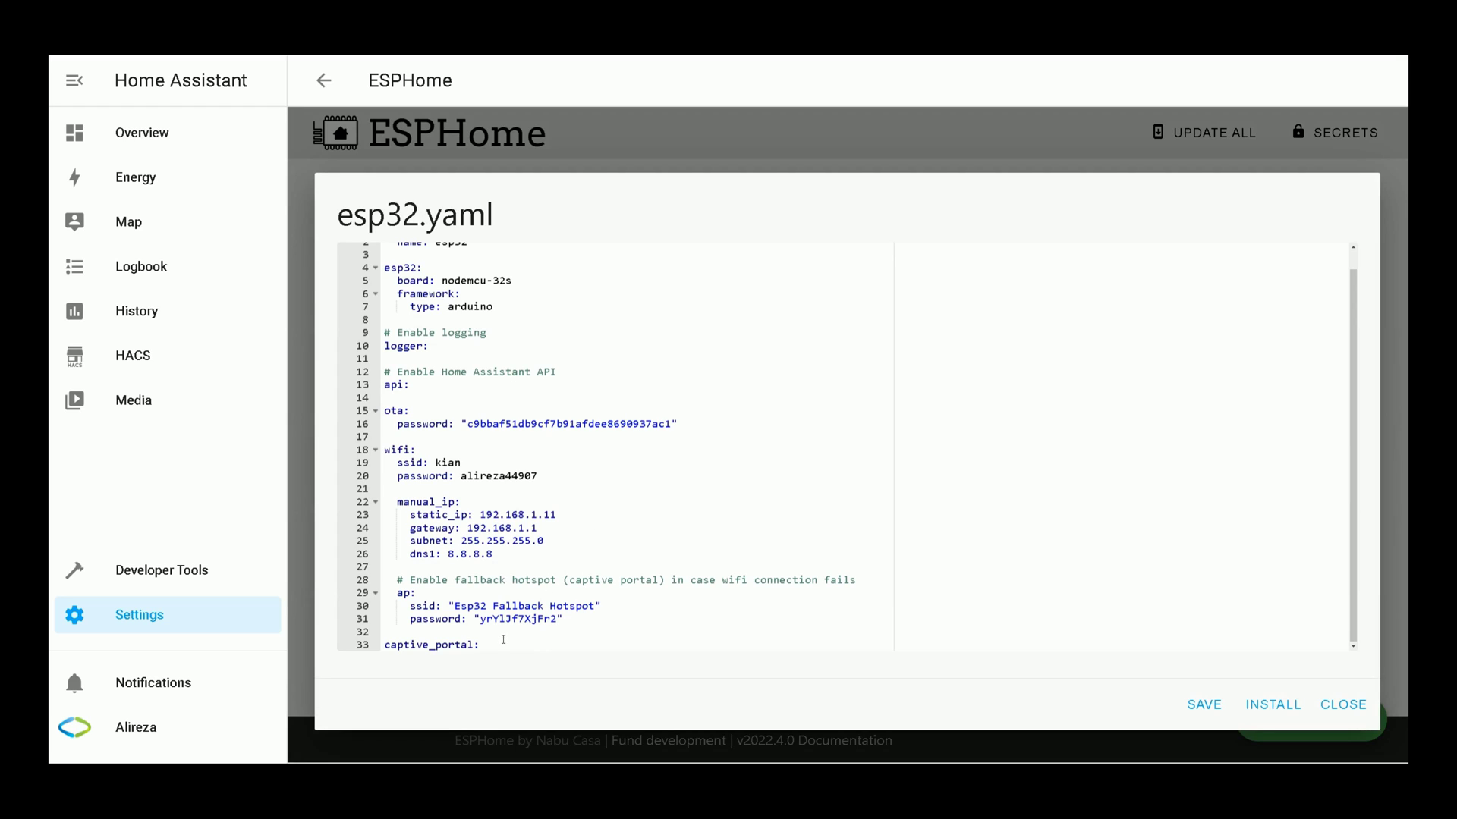
left_click(503, 644)
key("Return")
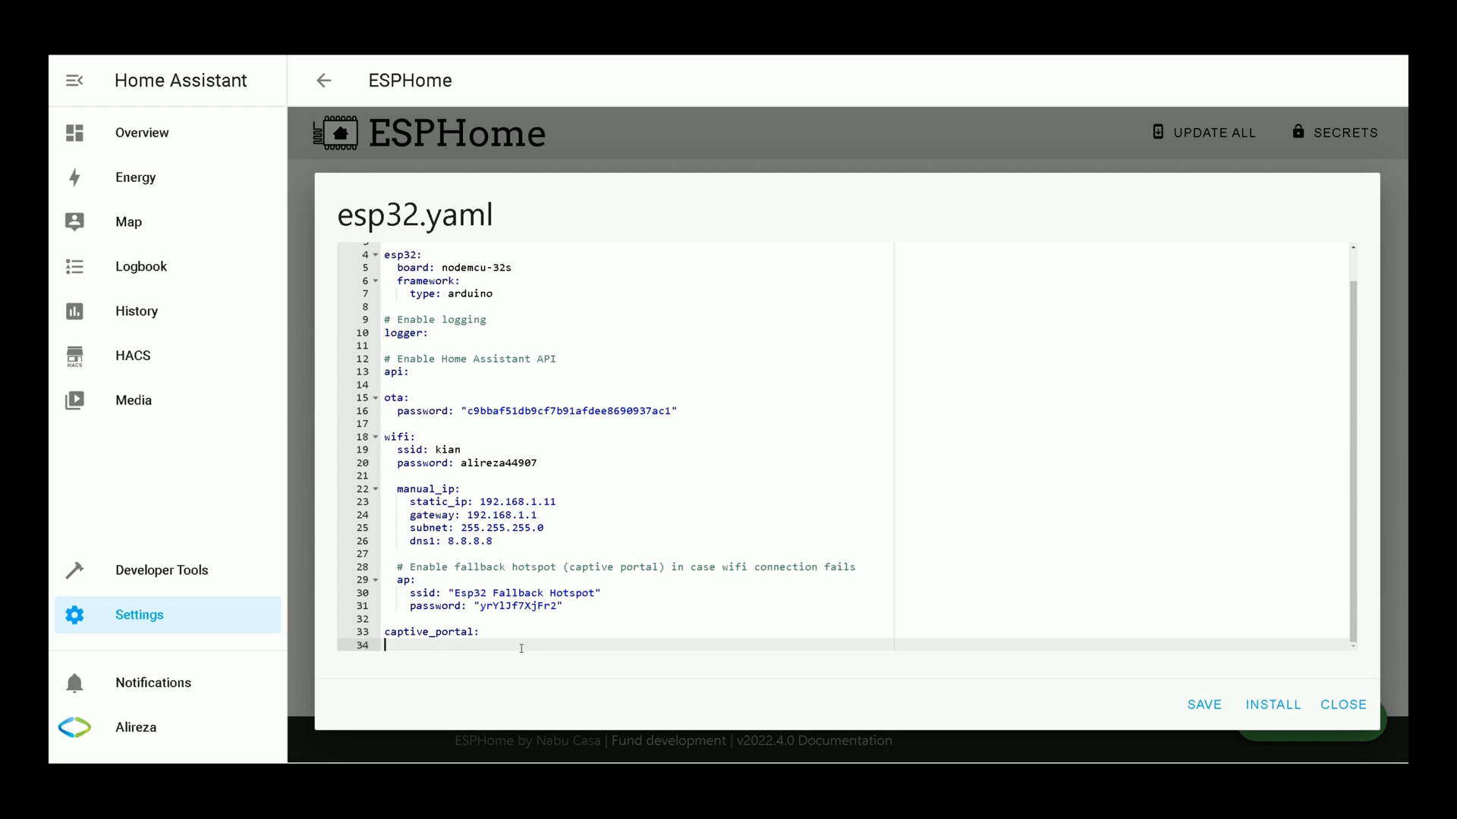
type("binary_sensor:   - platform: gpio     pin: GPIO 23     filters:       - invert:     name: \"Knock Sensor\"     device_class: vibration")
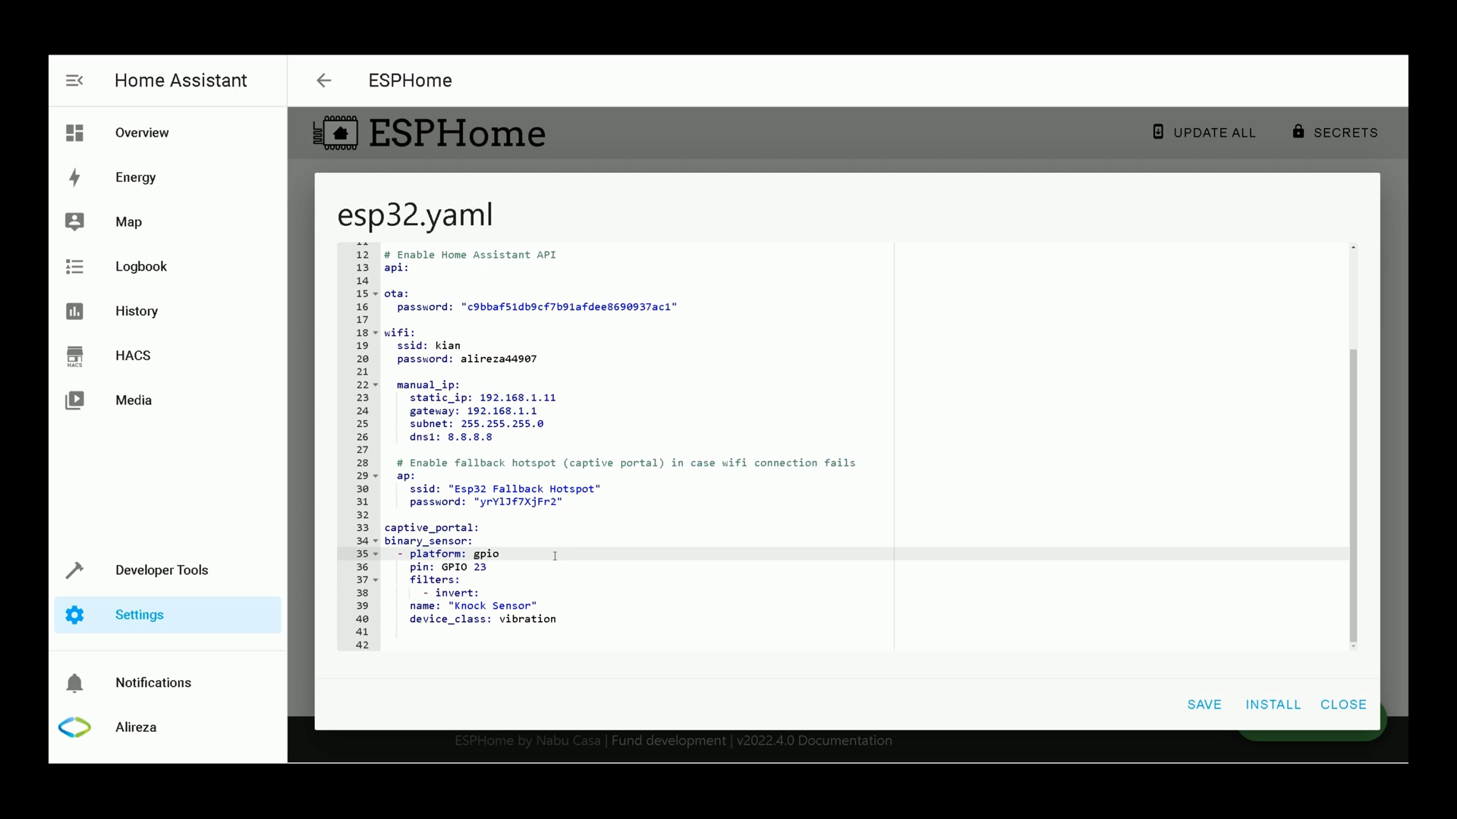
Step: Review the new binary sensor block line by line: platform, pin, filters, name and device class
left_click_drag(386, 542, 489, 541)
left_click(553, 567)
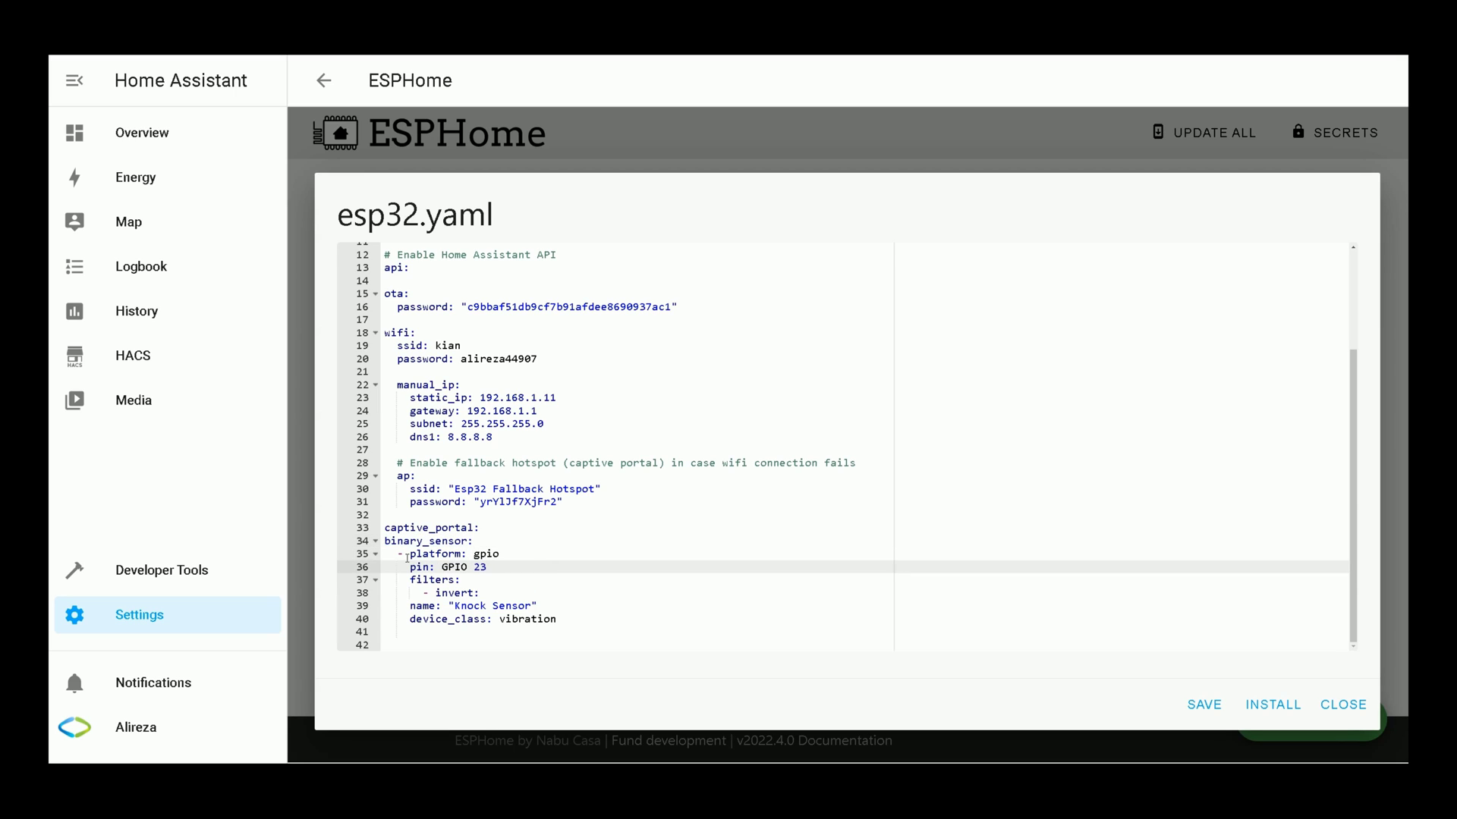
left_click_drag(398, 554, 505, 554)
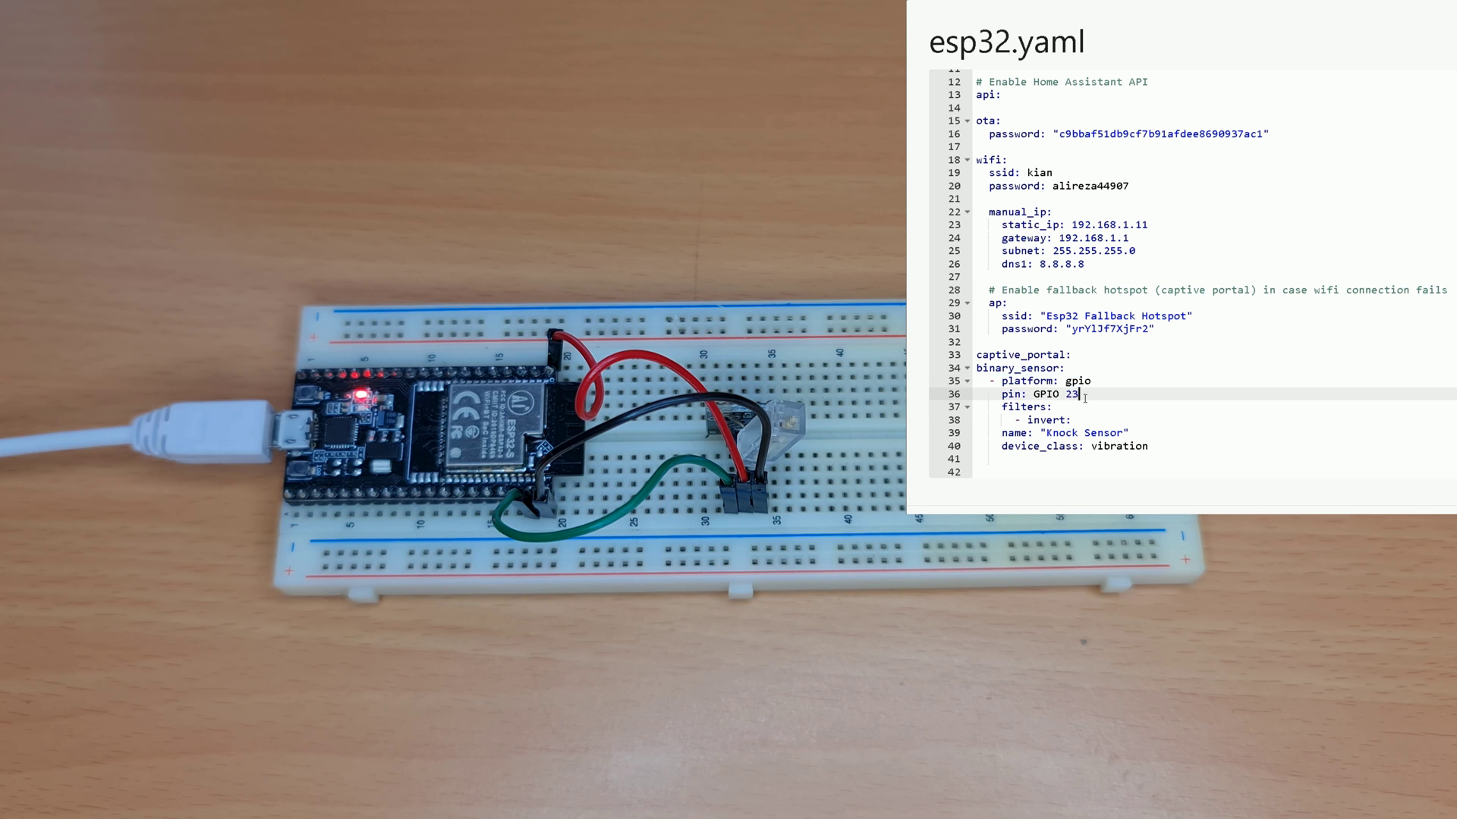
left_click_drag(487, 567, 442, 567)
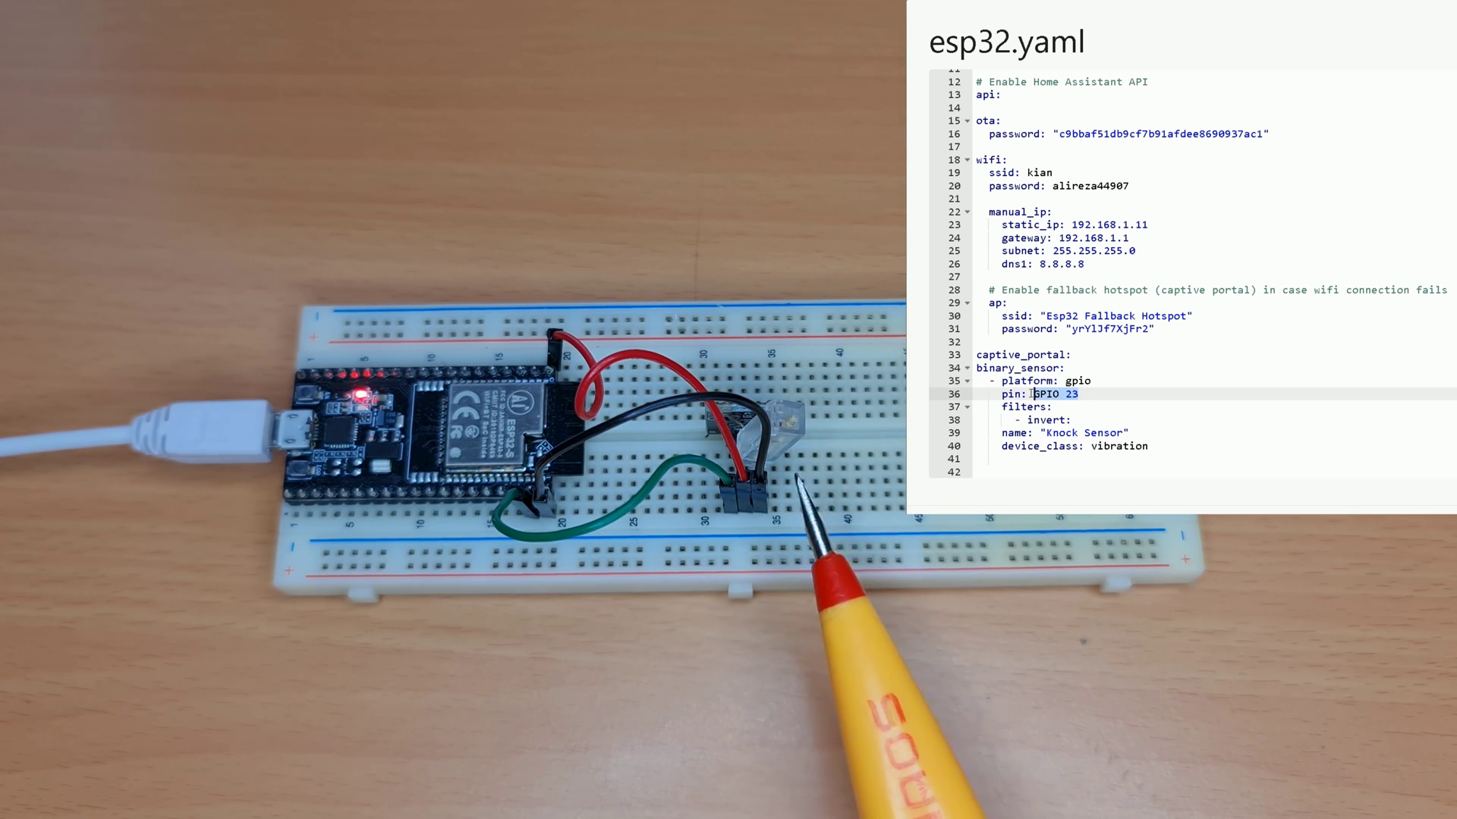
left_click(1073, 409)
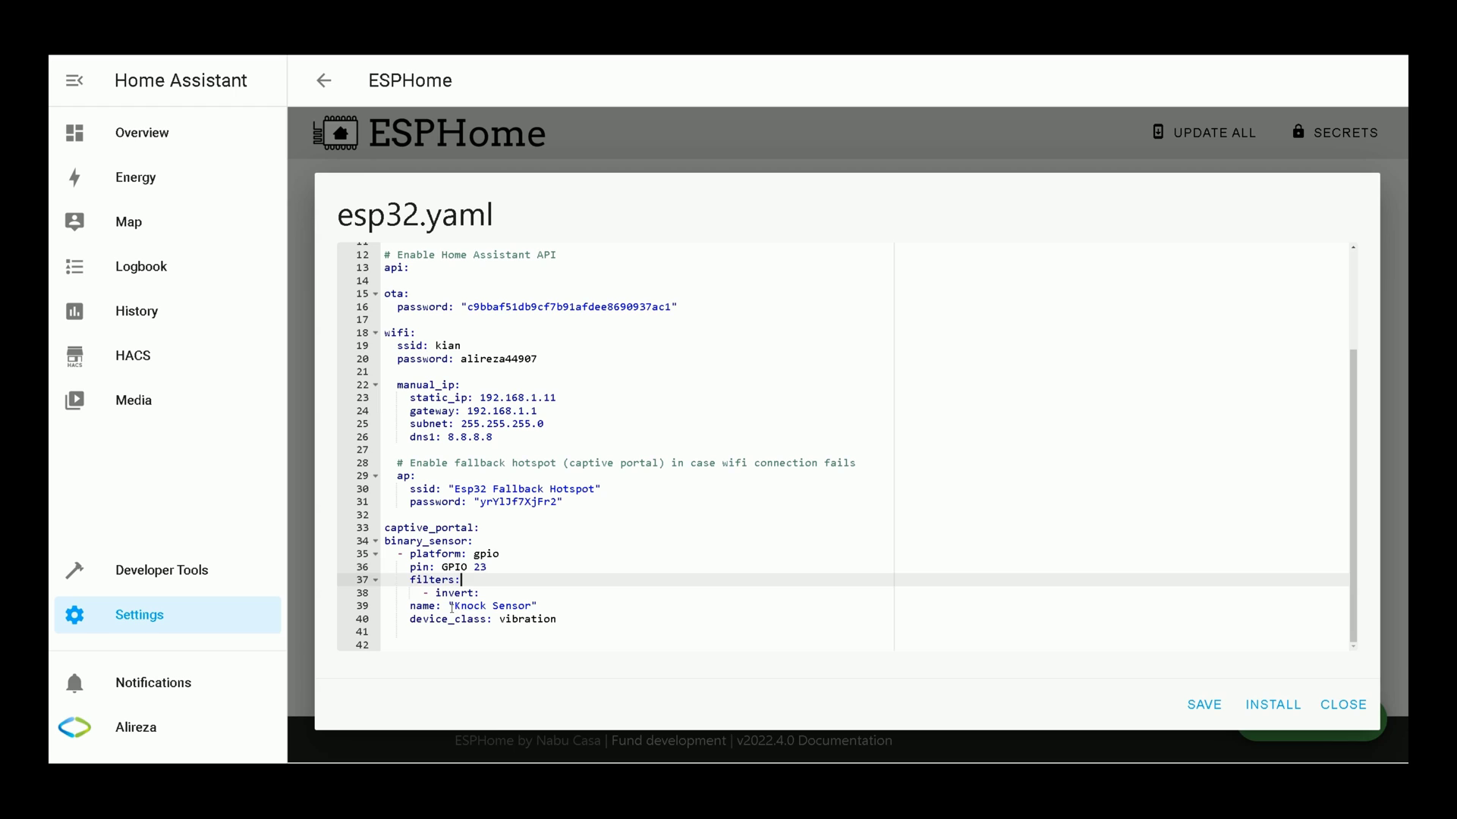
left_click_drag(455, 606, 533, 605)
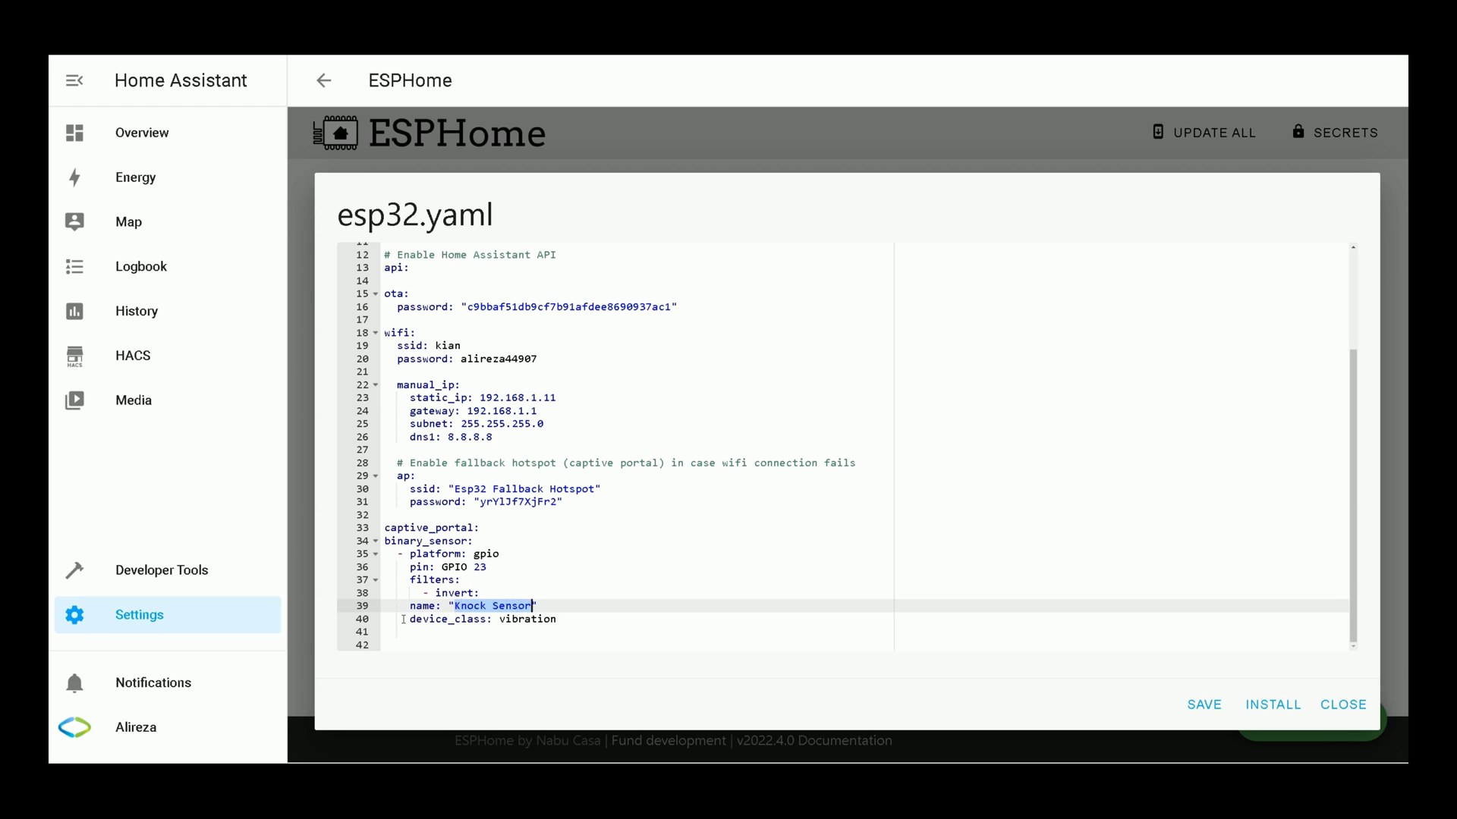
left_click_drag(403, 620, 558, 619)
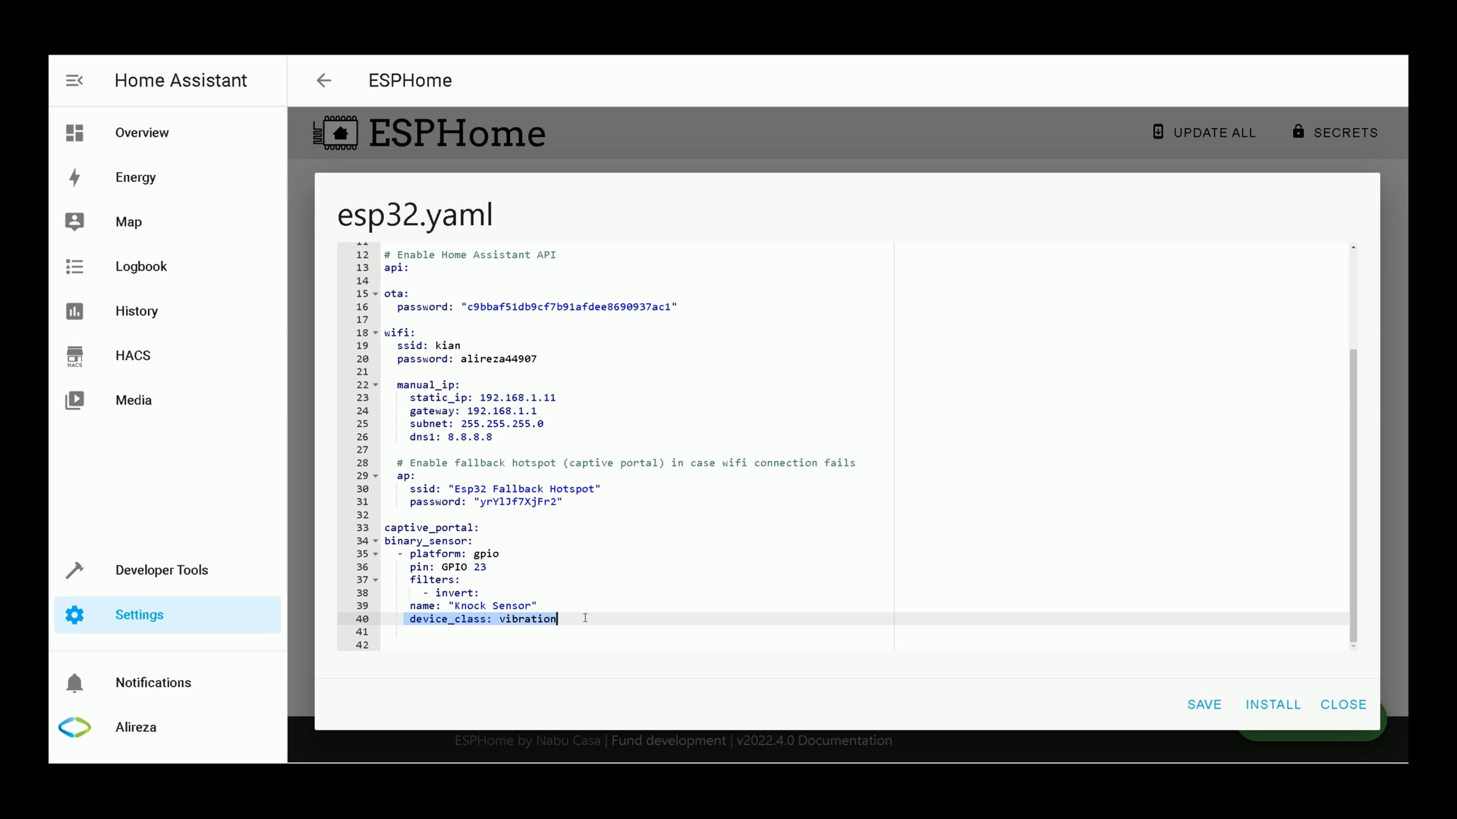
Step: Add an on_press automation switching output relay on, delaying 4000 ms and switching it off, plus a gpio output on pin GPIO 22 with id relay
left_click(584, 621)
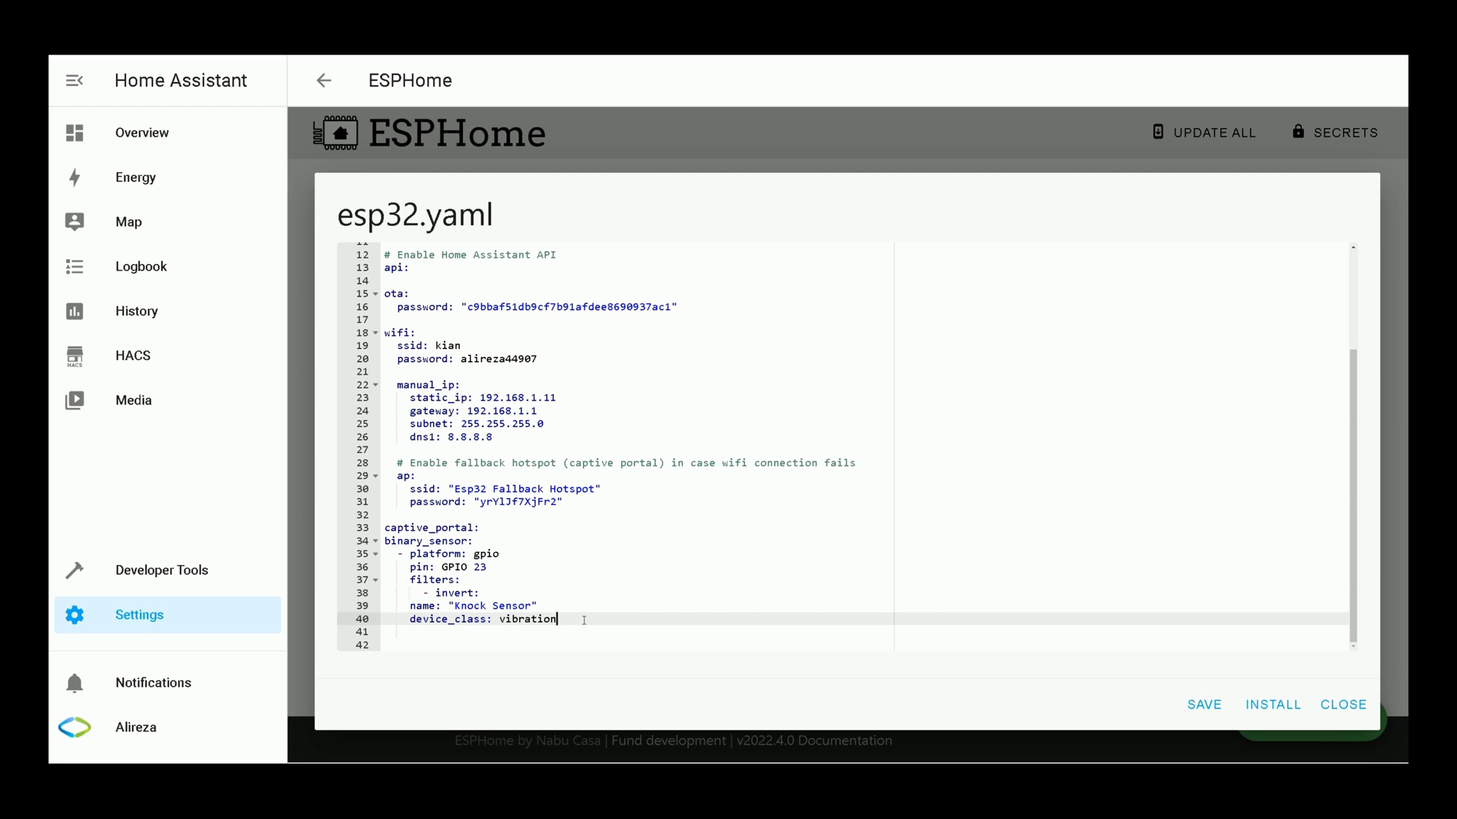
type("on_press:       then:         - output.turn_on: relay         - delay: 4000 ms         - output.turn_off: relay  output:   - platform: gpio     pin: GPIO 22     id: relay")
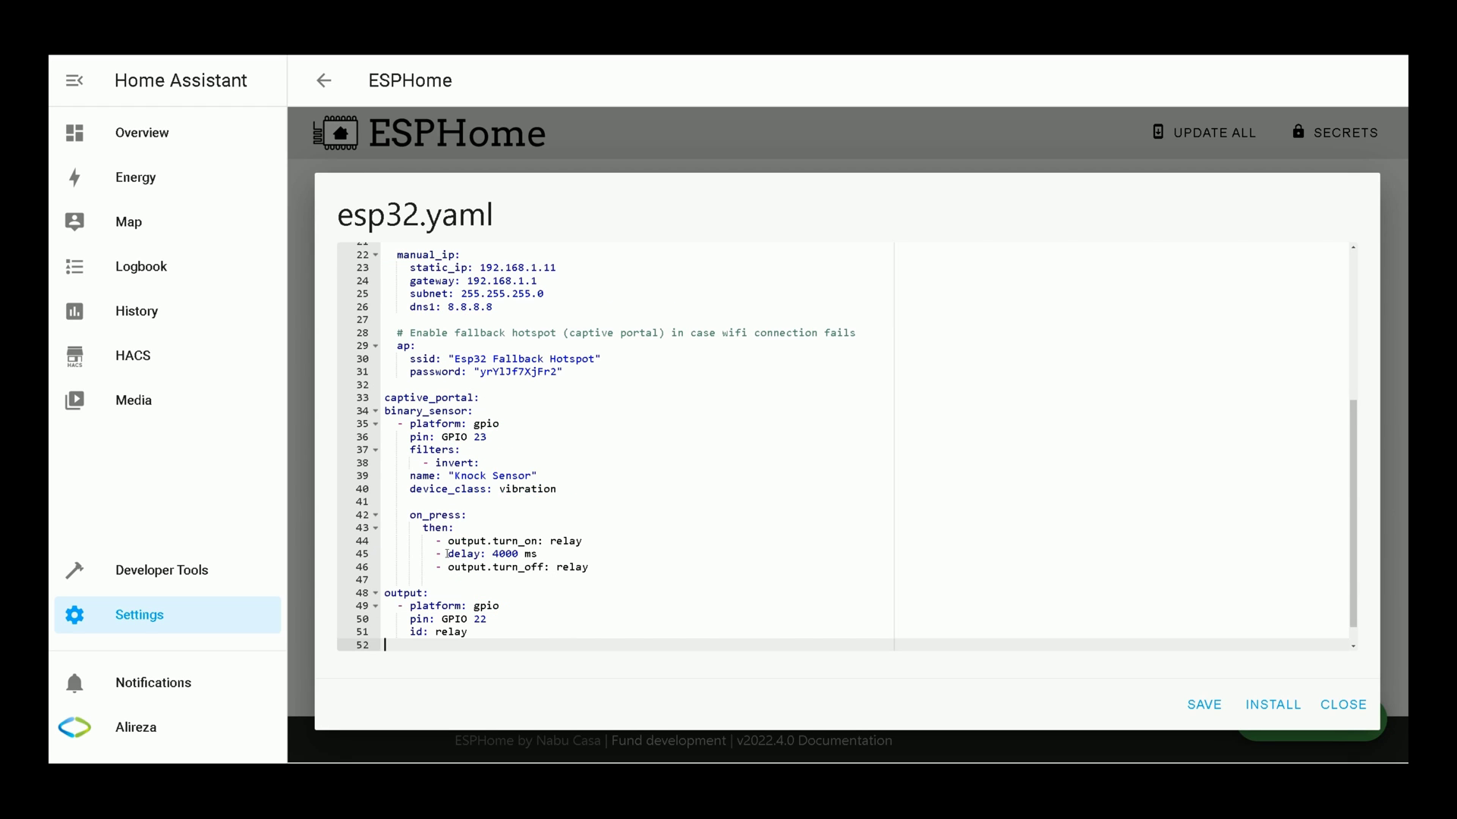
scroll(584, 620, "down", 1)
left_click_drag(403, 489, 465, 608)
left_click(504, 622)
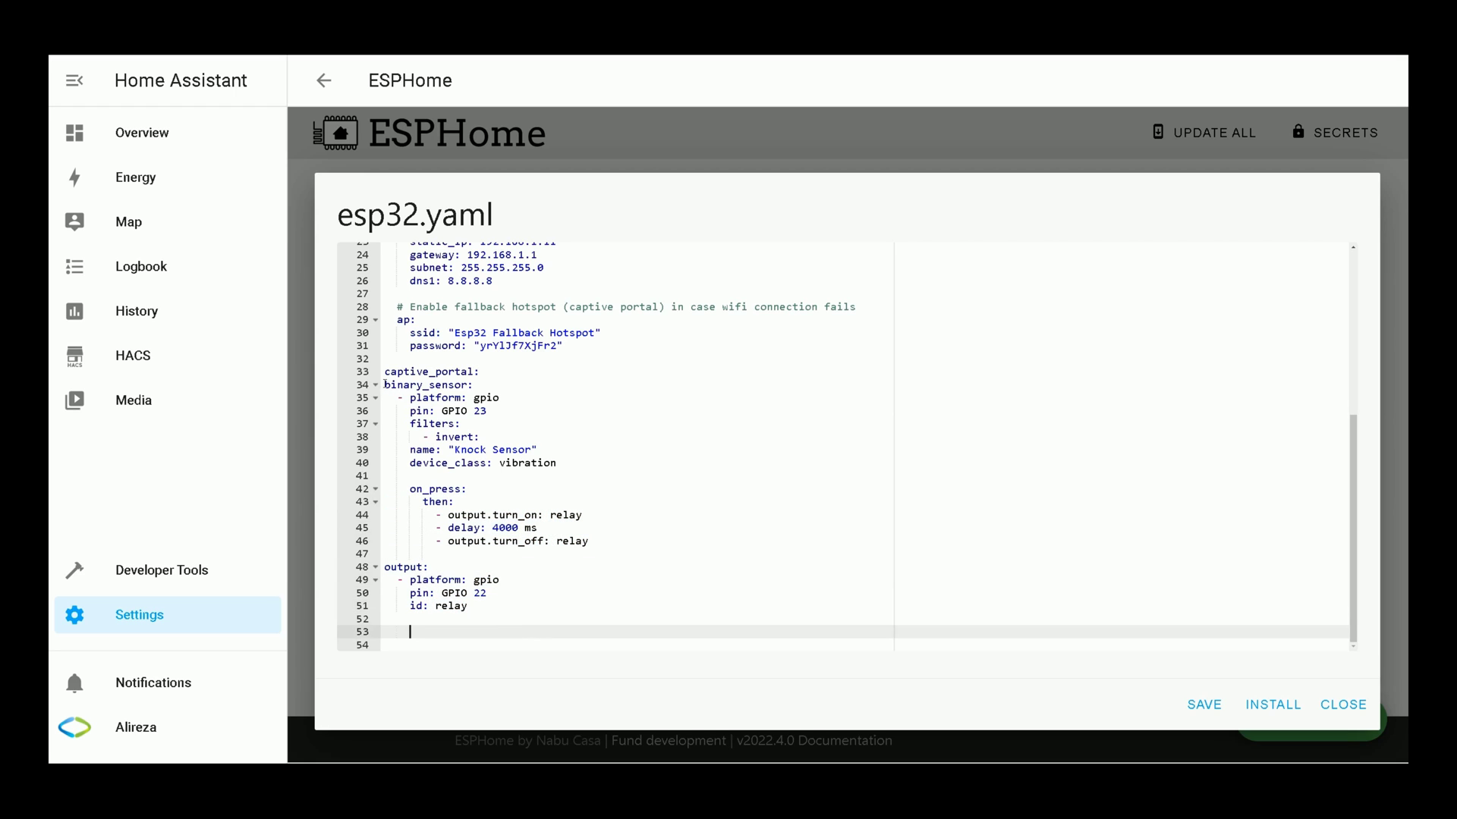
Step: Examine the output block's platform, pin and id below the binary sensor section
left_click_drag(383, 384, 492, 635)
left_click(486, 641)
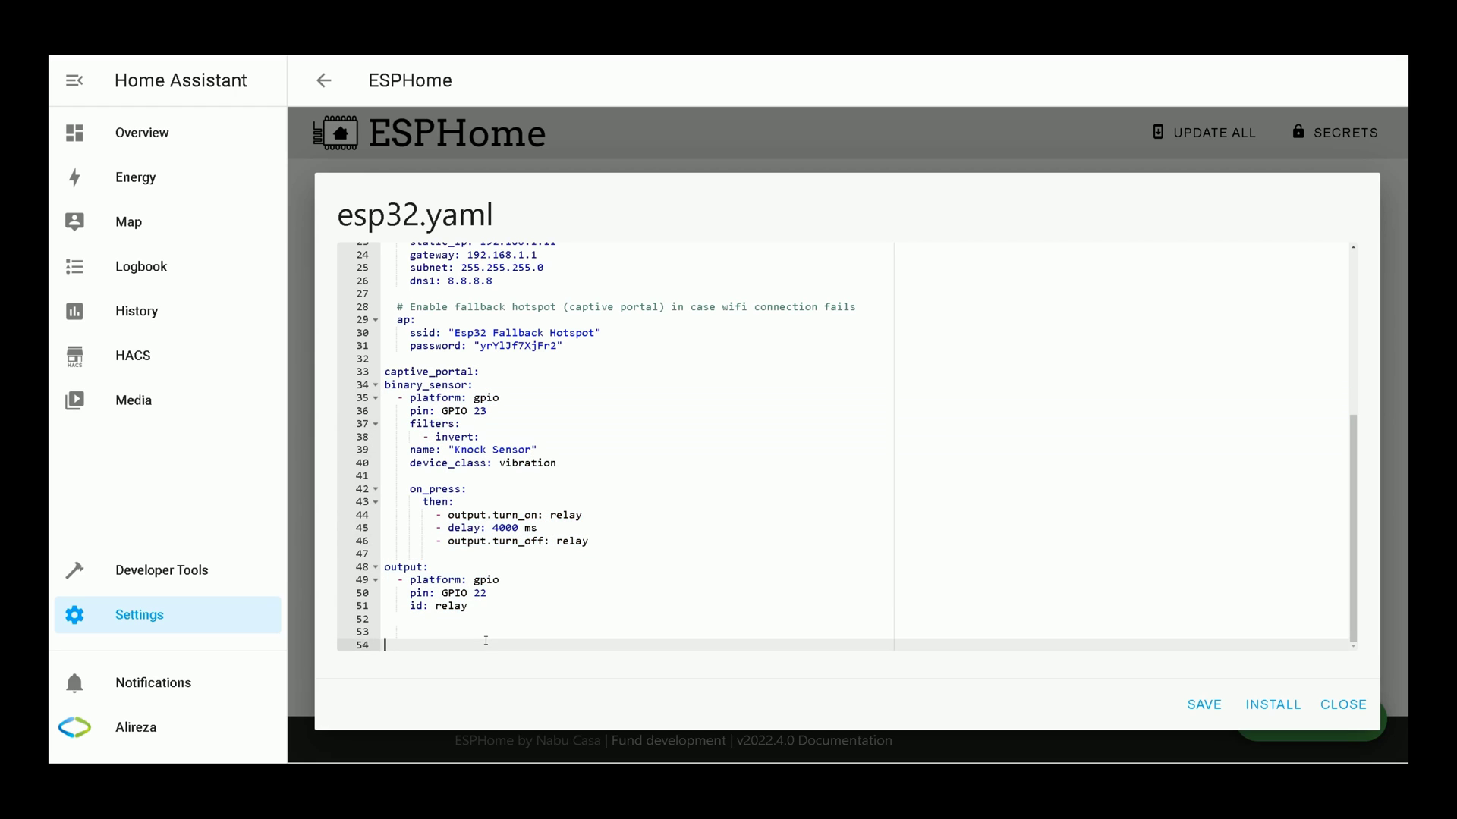
left_click(481, 592)
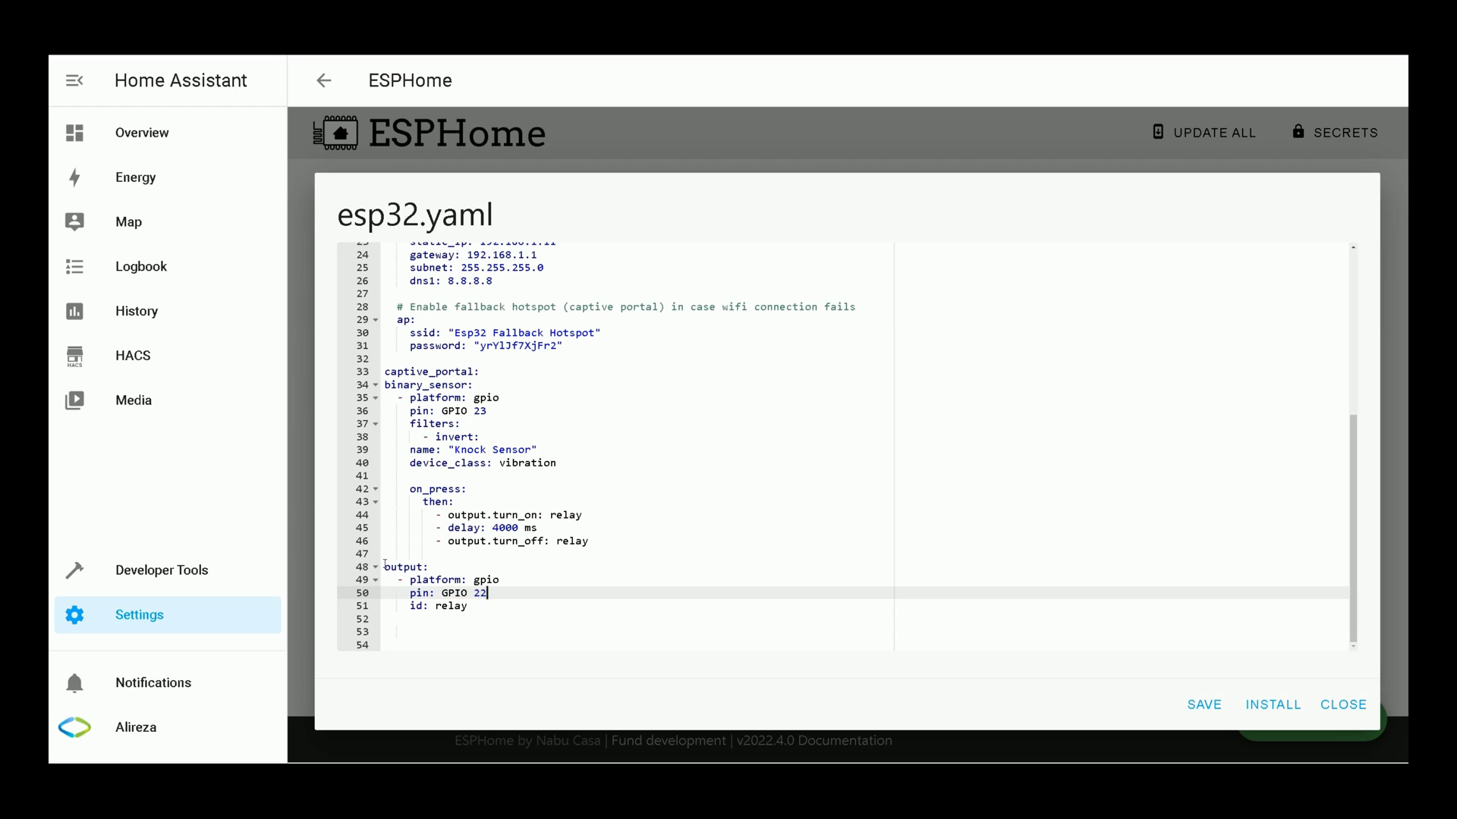
left_click_drag(384, 567, 503, 605)
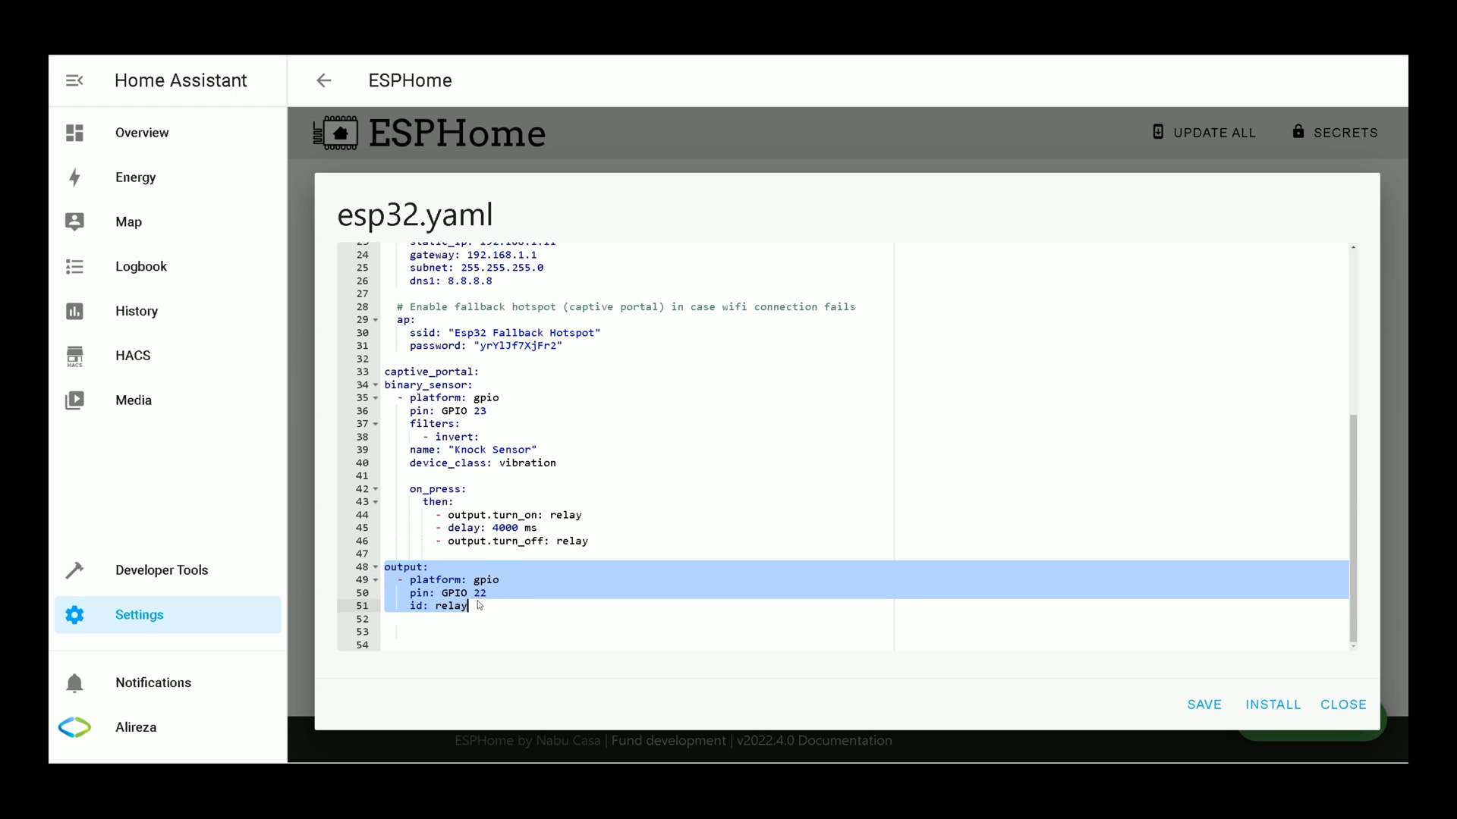
left_click(479, 605)
left_click_drag(469, 606, 404, 605)
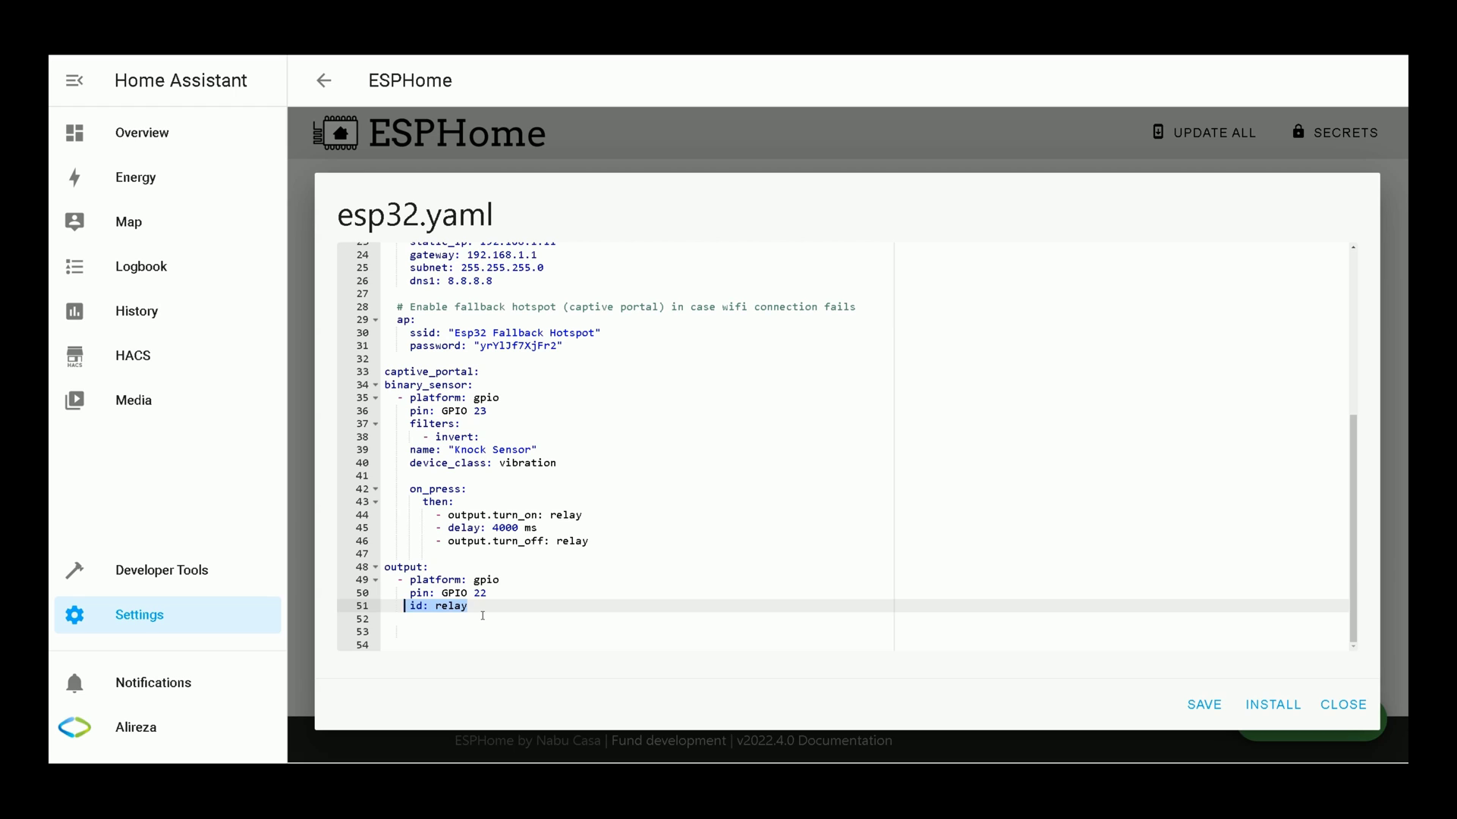
Step: Examine the on_press automation's turn-on, delay and turn-off actions and how they refer to the output's id
left_click_drag(409, 489, 611, 540)
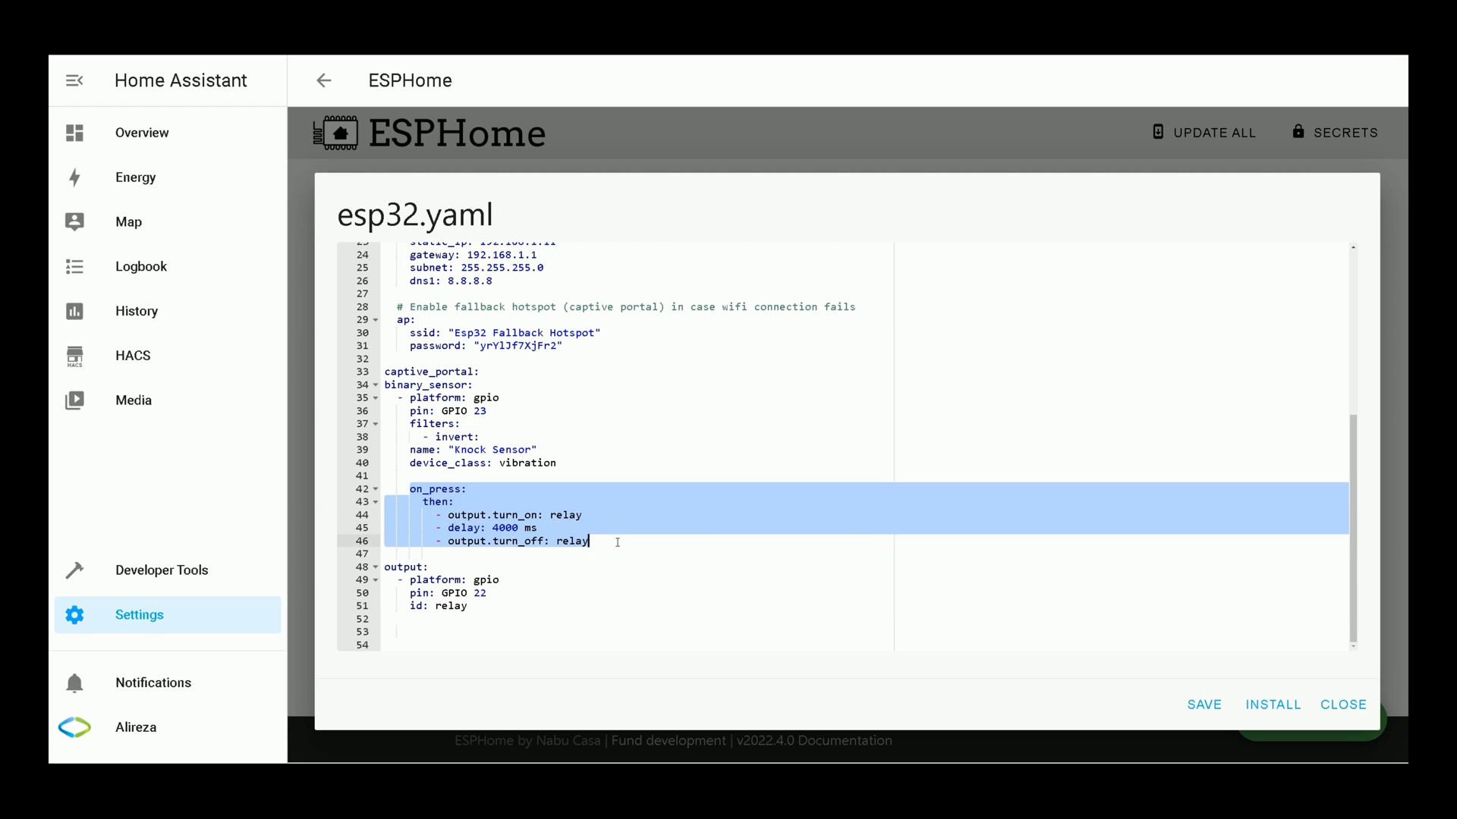
left_click(414, 491)
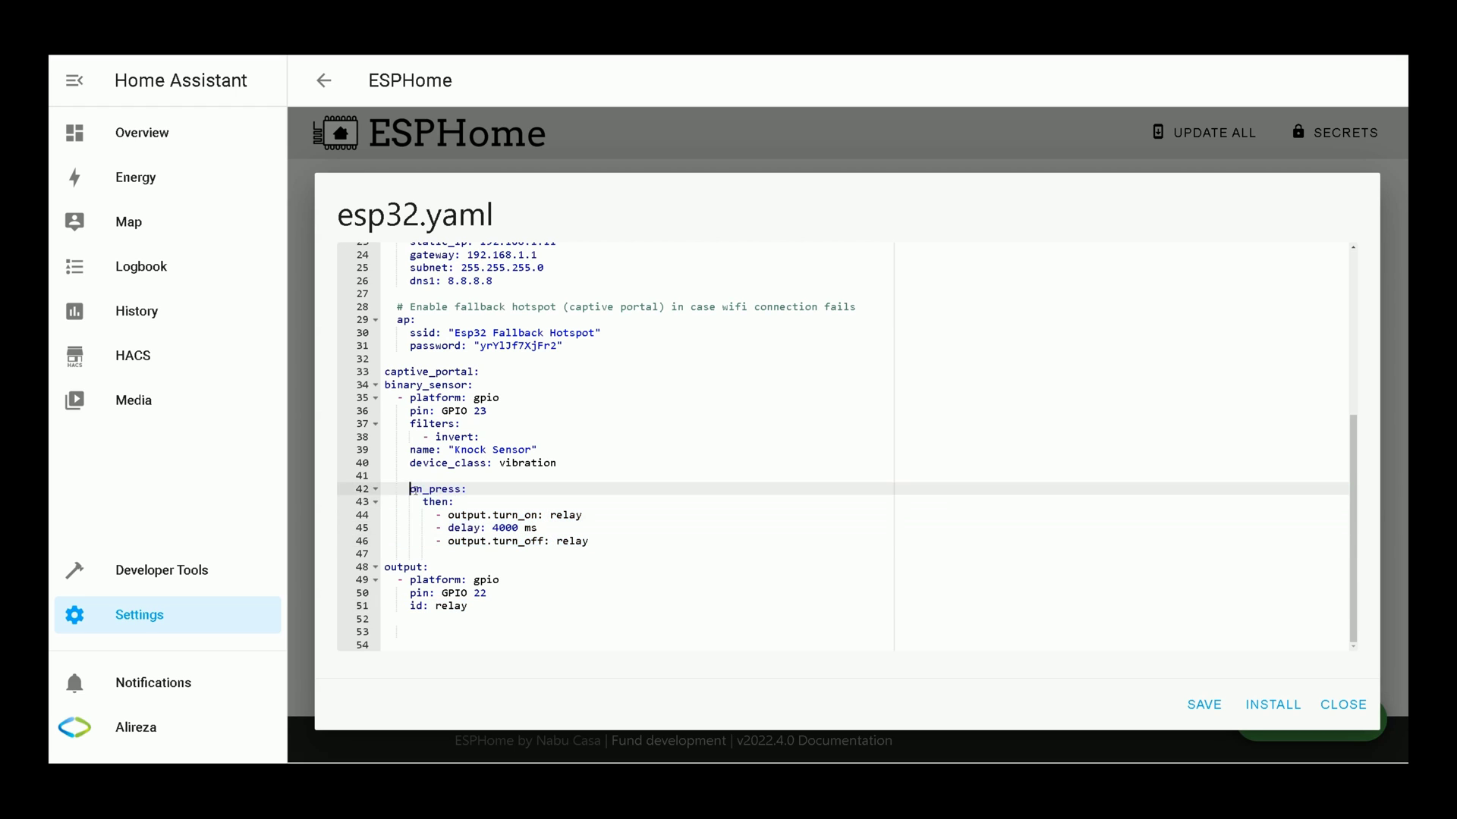
left_click_drag(410, 490, 484, 492)
left_click_drag(436, 516, 589, 512)
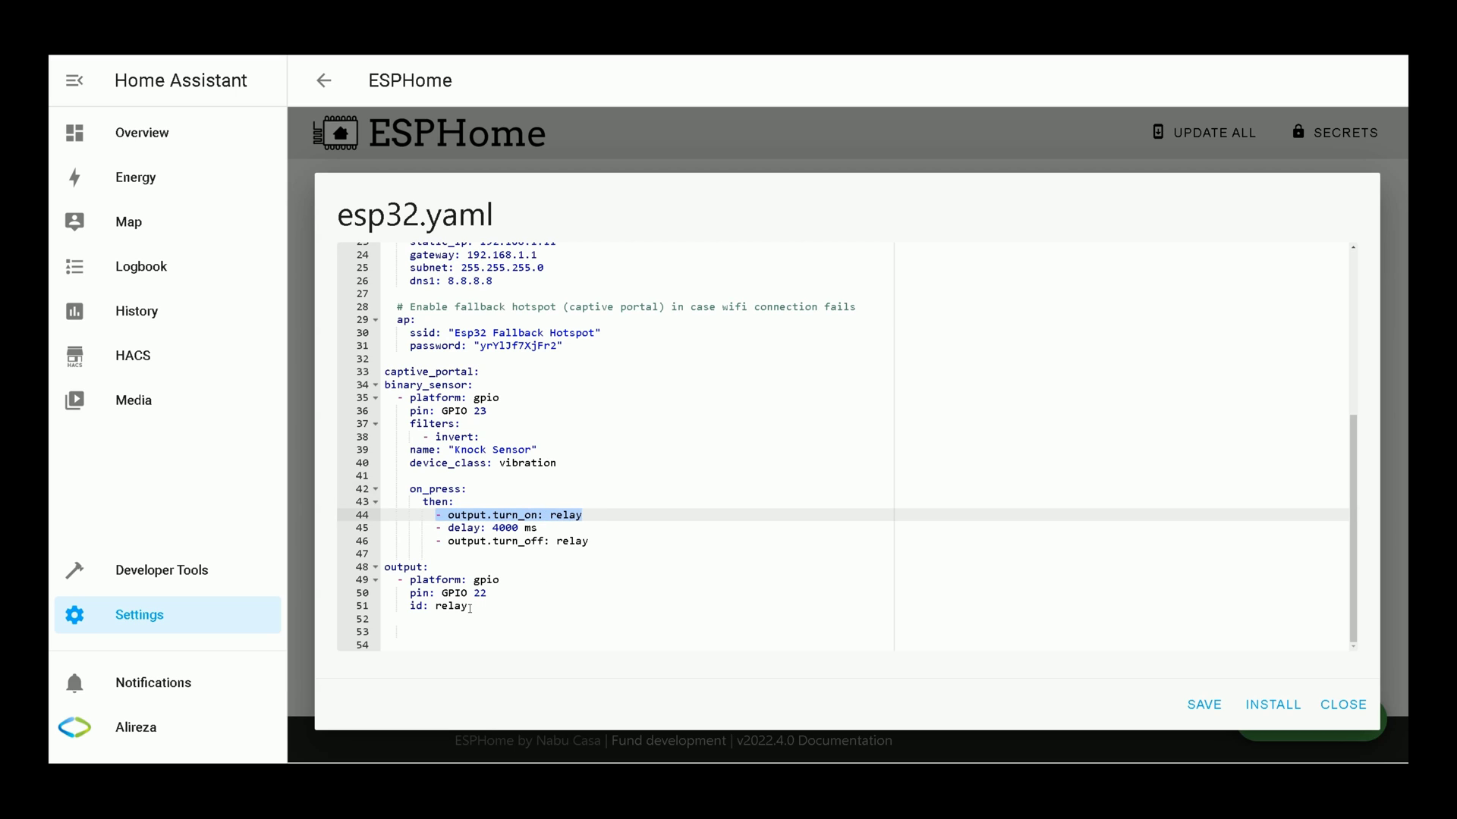
left_click_drag(470, 605, 397, 607)
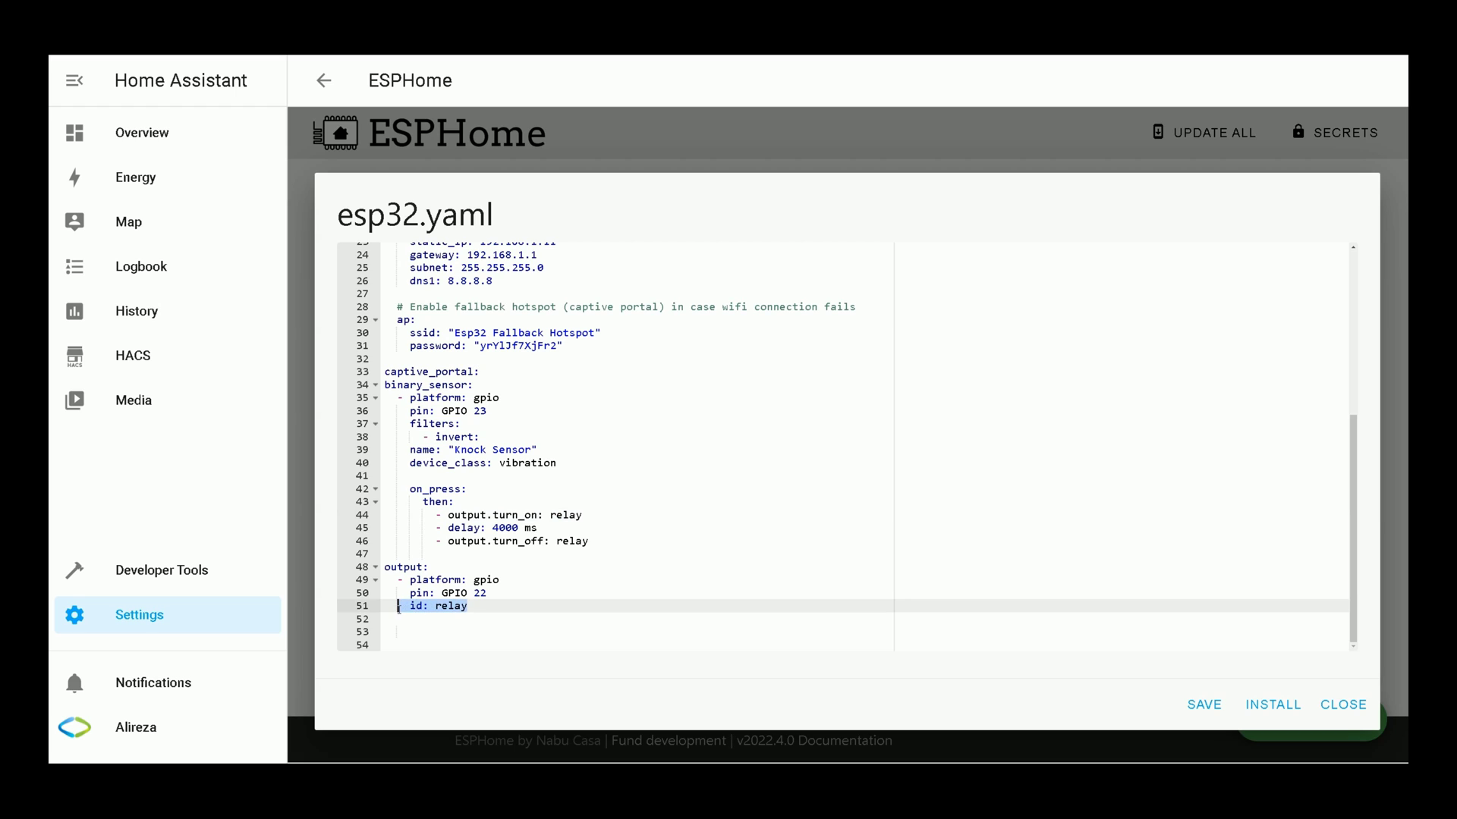
left_click(447, 514)
left_click_drag(424, 514, 589, 514)
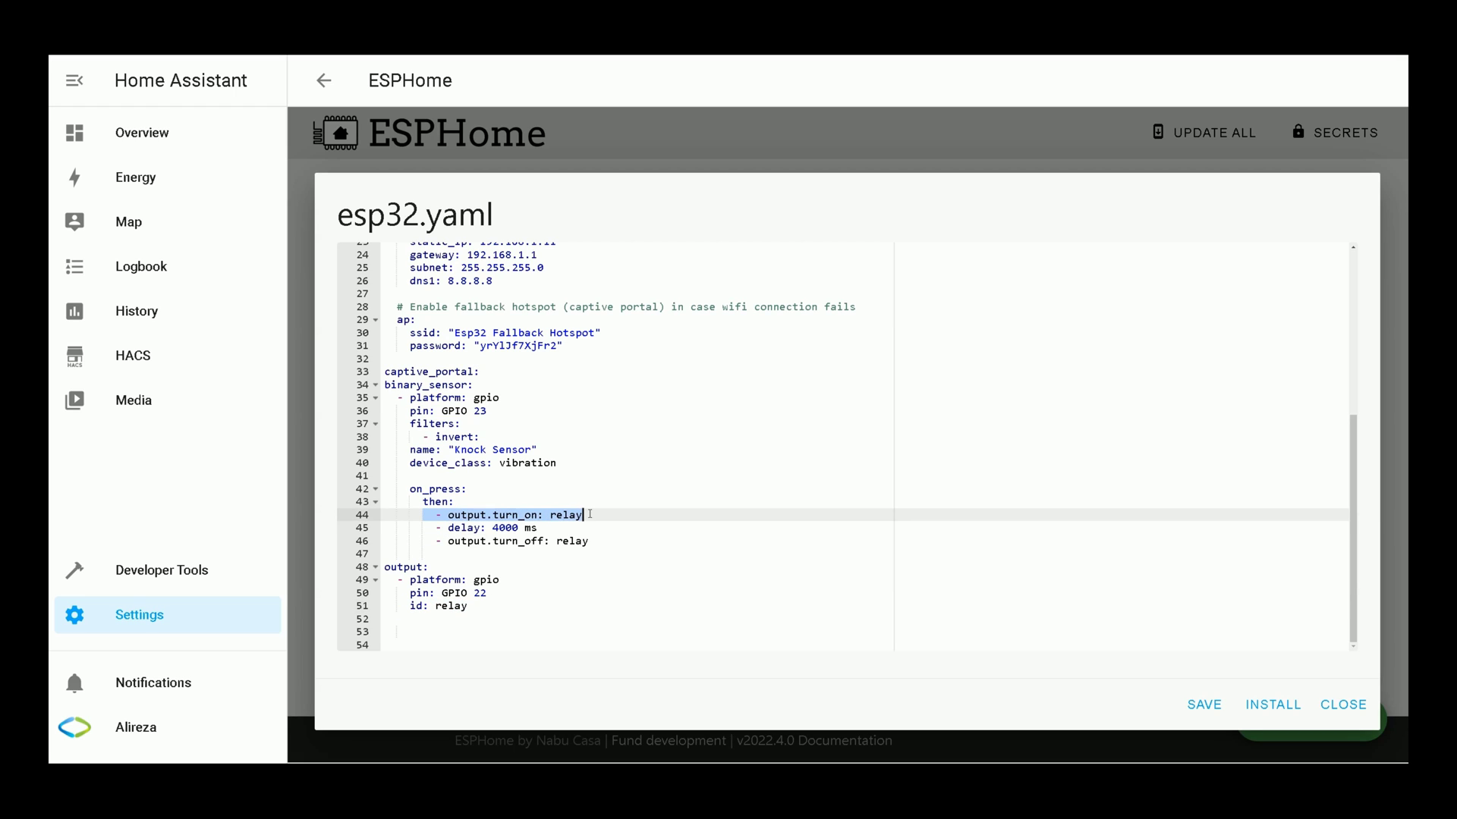
left_click_drag(429, 528, 539, 528)
left_click_drag(430, 541, 604, 544)
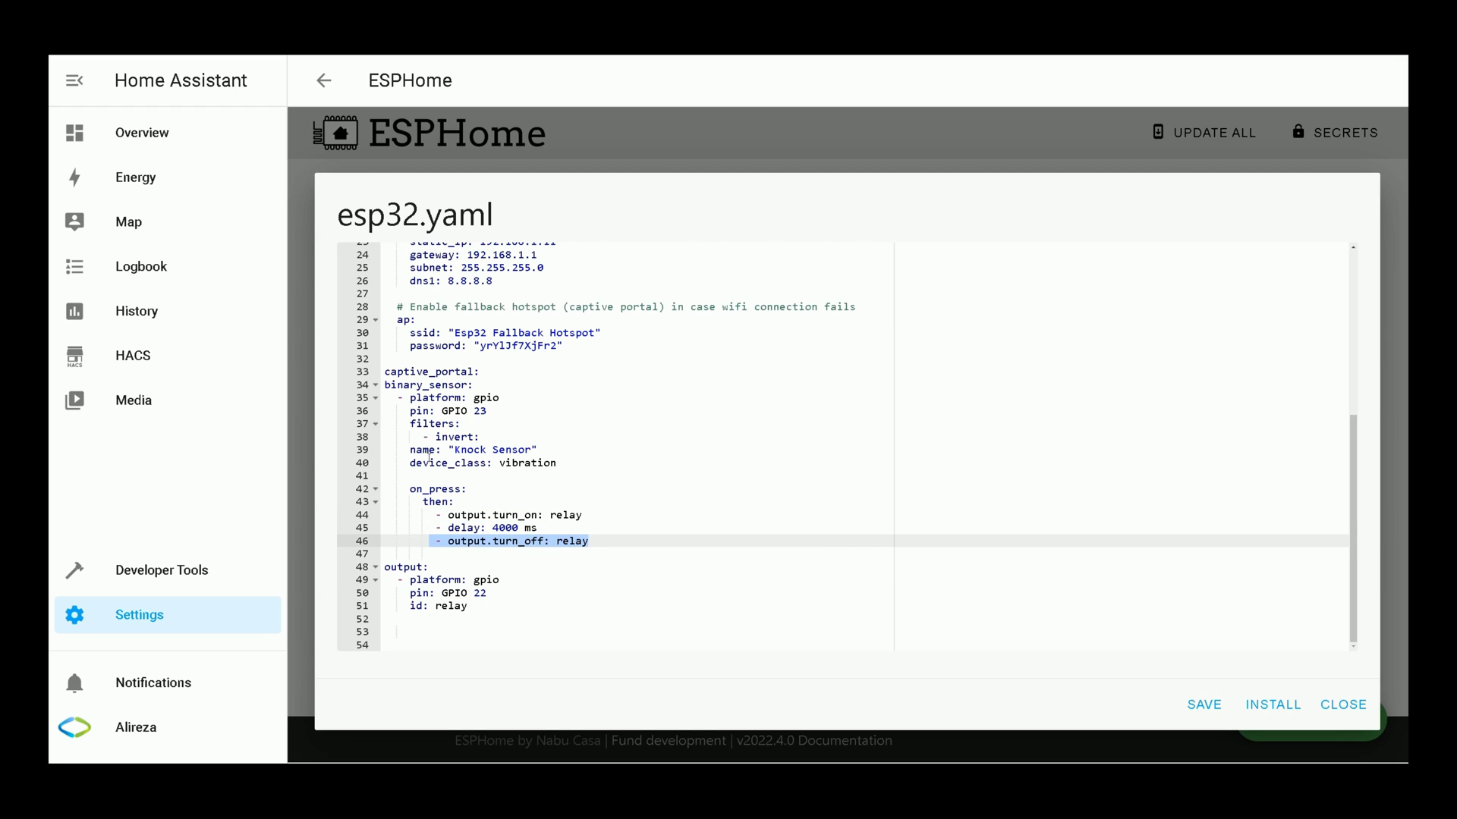
Step: Check the sensor pin and name, the output pin and id, and the relay references in the on_press actions
left_click_drag(384, 398, 486, 606)
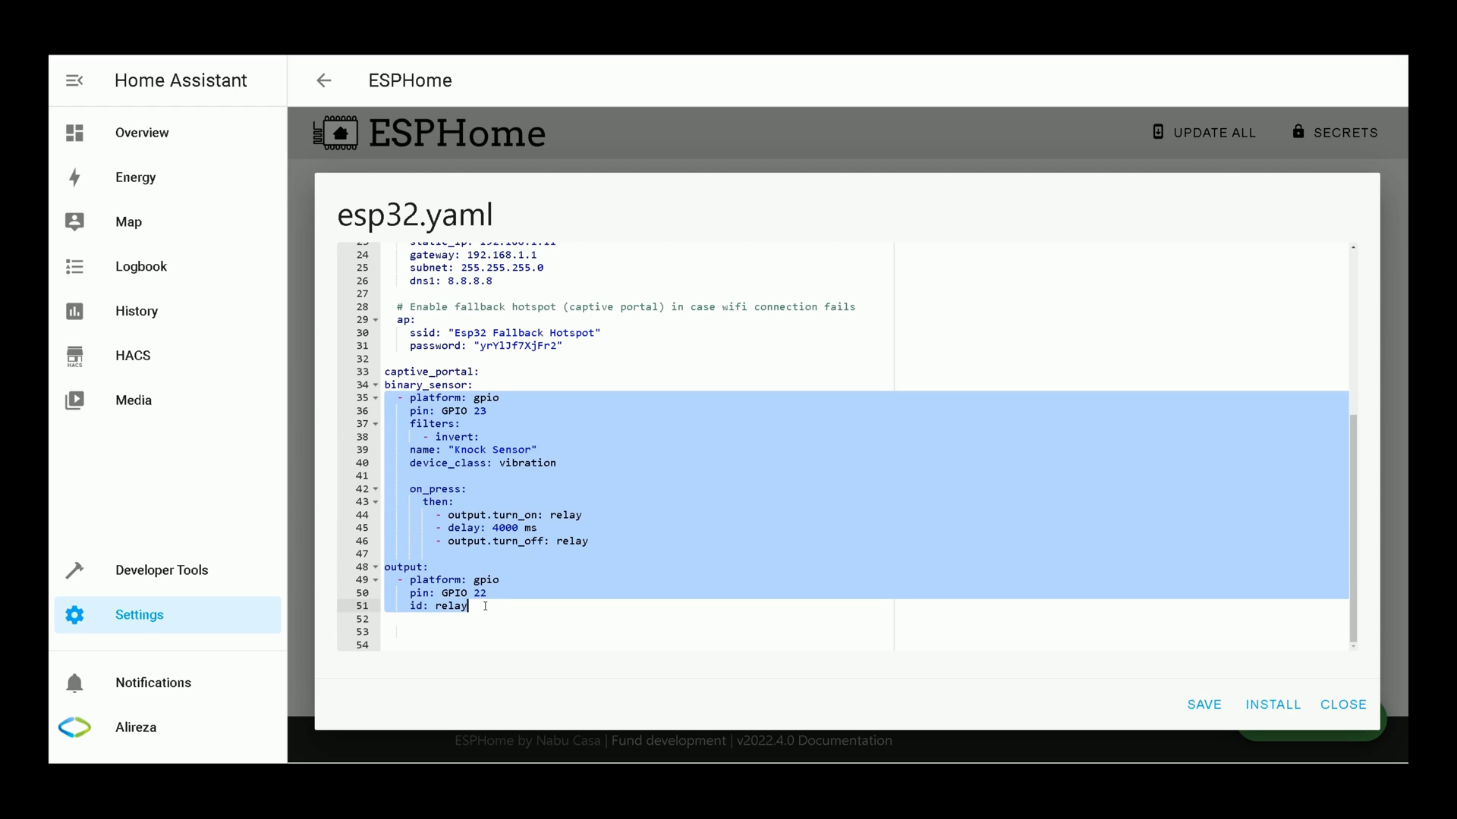
left_click(451, 411)
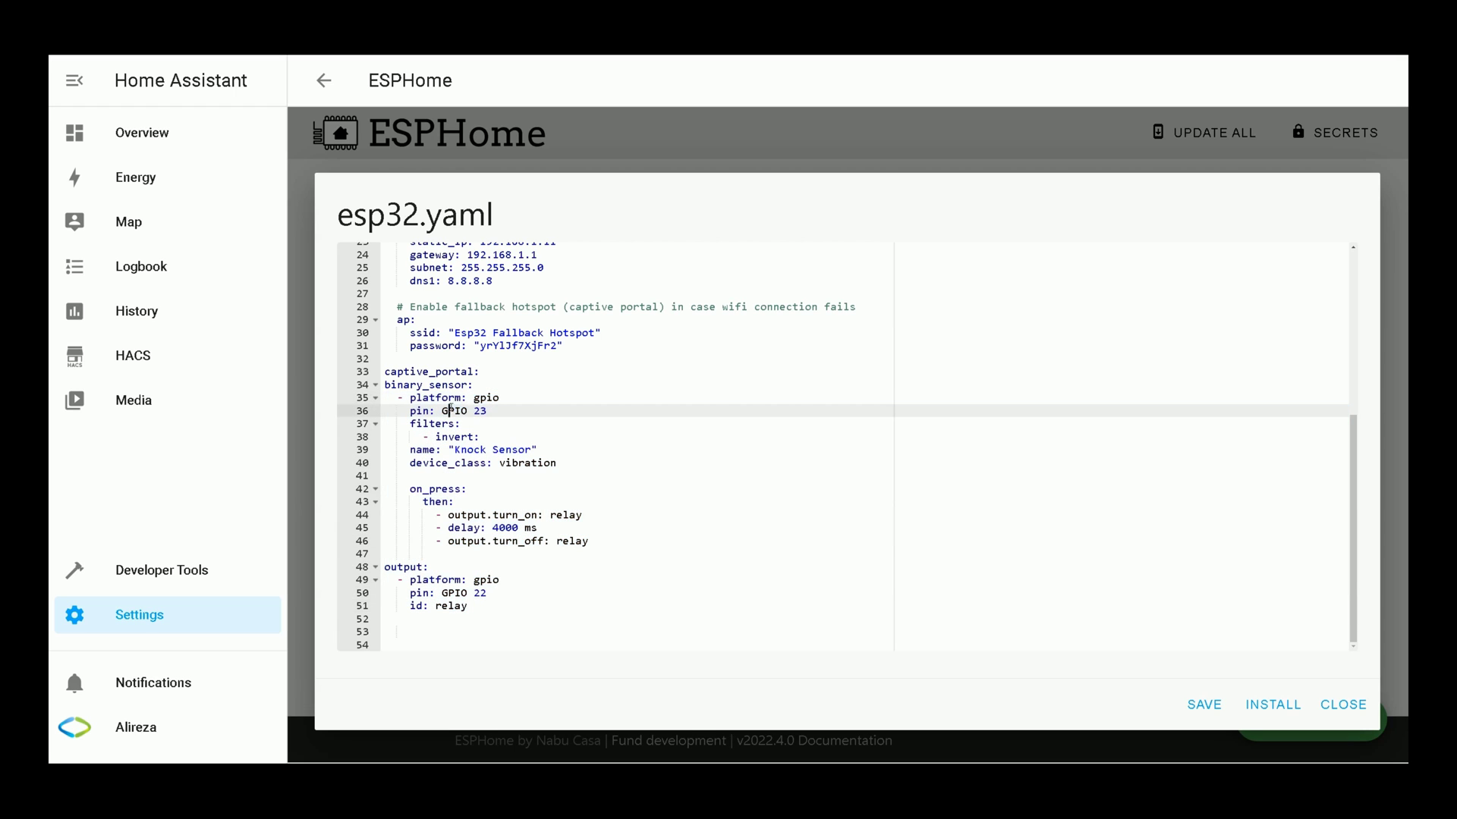
left_click_drag(491, 411, 443, 410)
left_click_drag(453, 448, 529, 452)
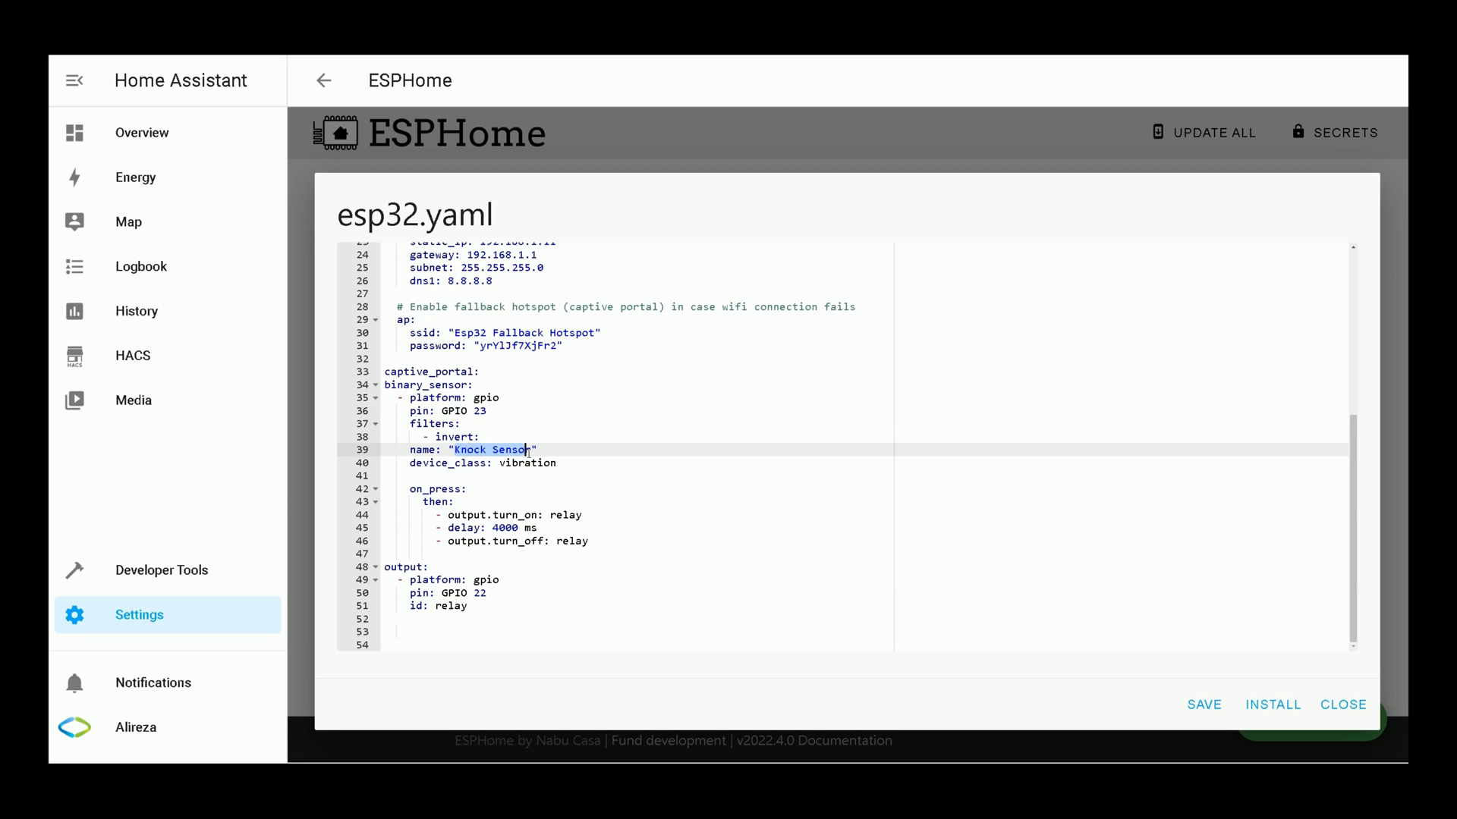
left_click_drag(486, 593, 435, 607)
left_click(478, 607)
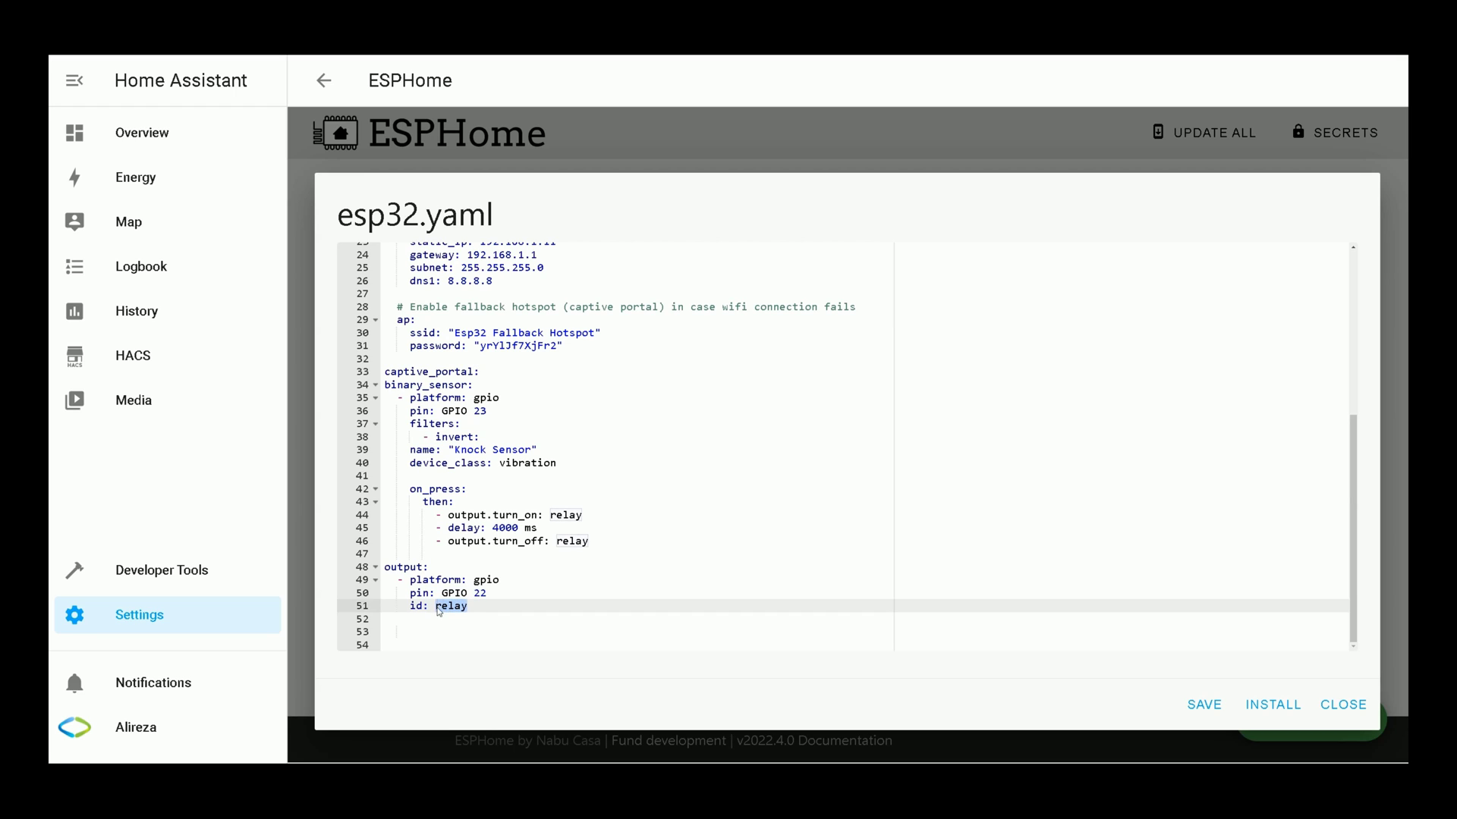
left_click(603, 535)
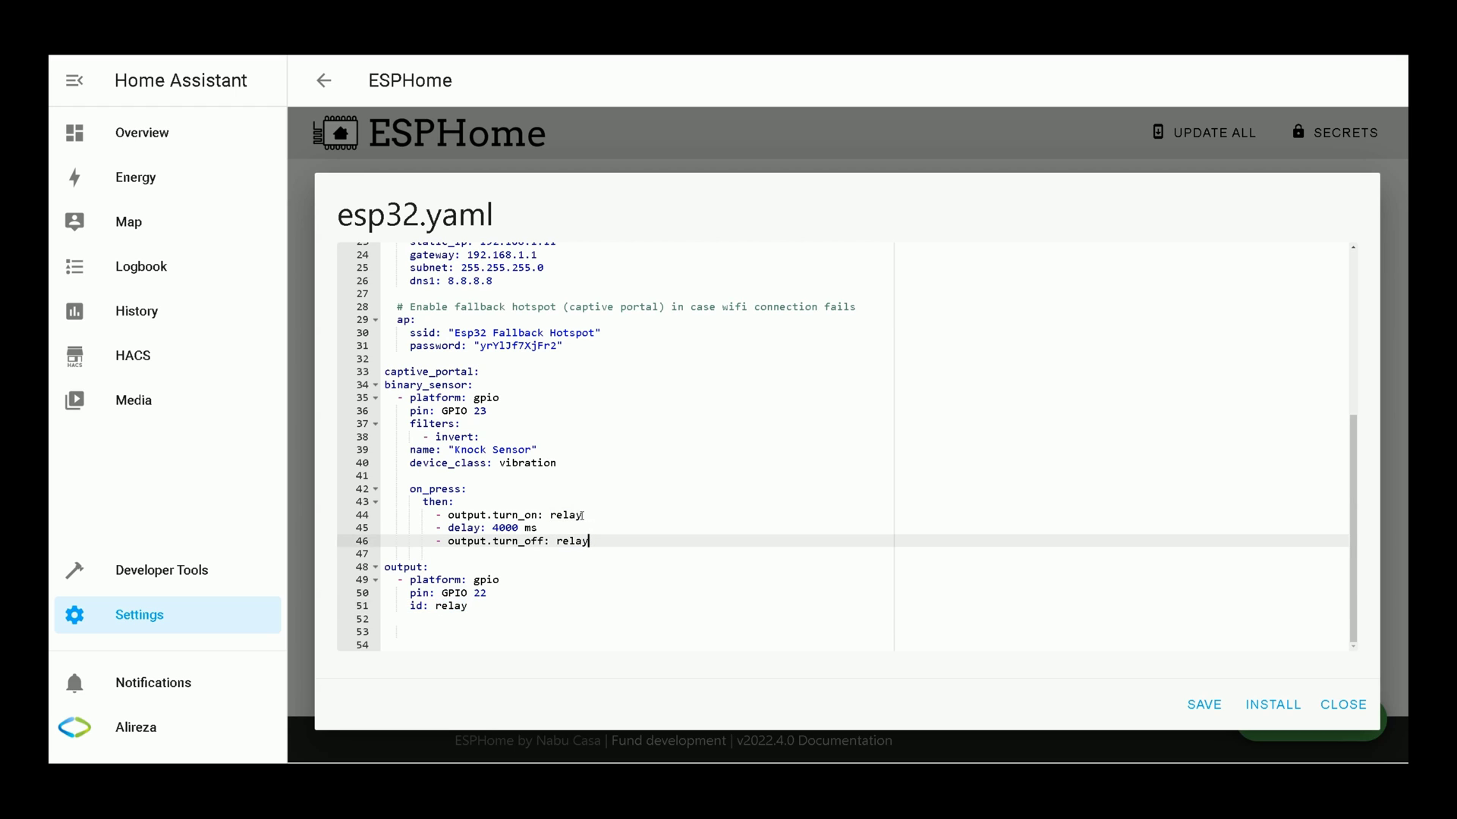
left_click(584, 516)
left_click_drag(585, 516, 556, 541)
Step: Install the esp32.yaml configuration on the device wirelessly and close the installation log when it has finished
left_click(1286, 706)
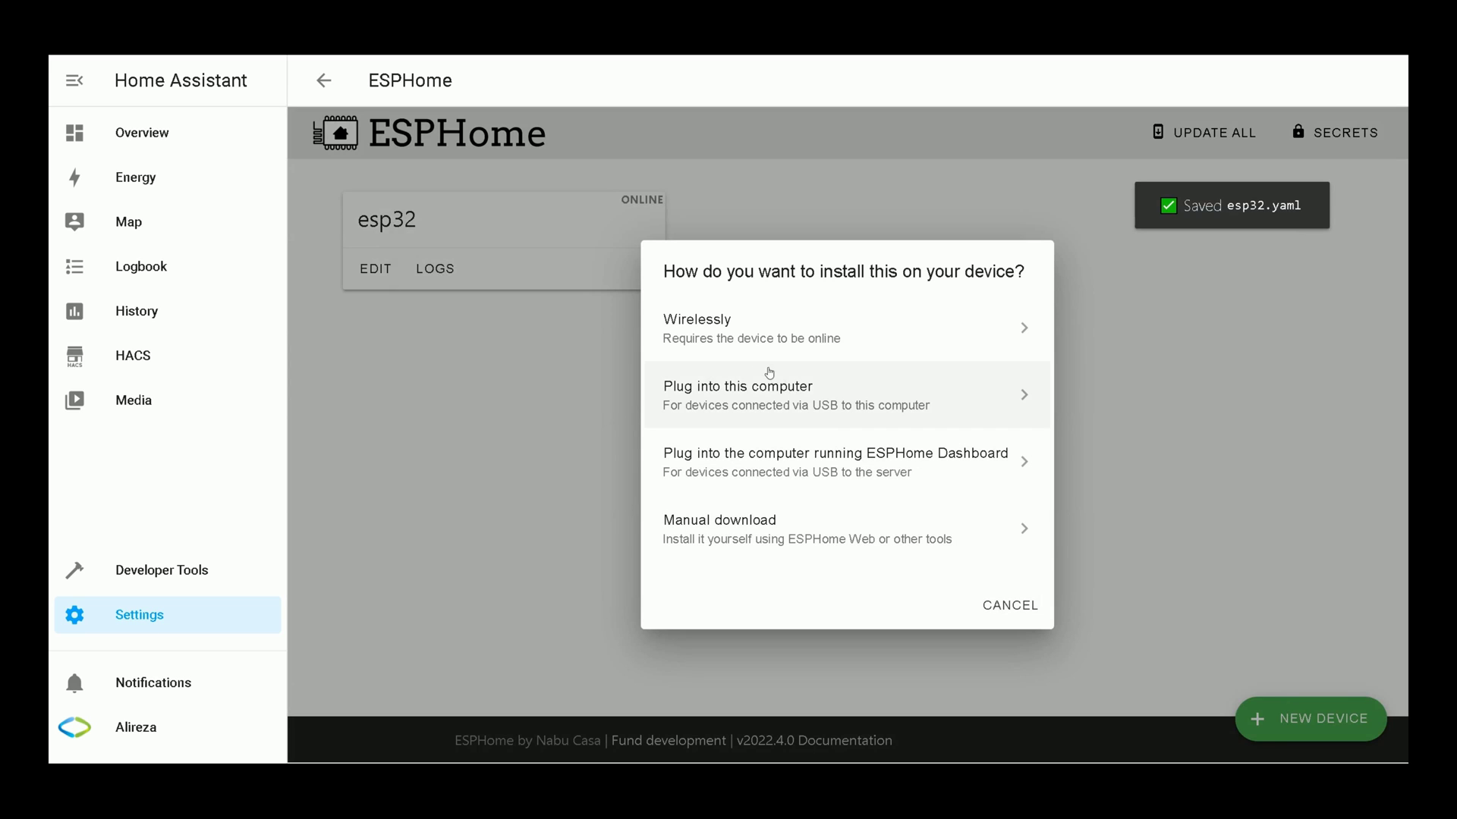
left_click(738, 331)
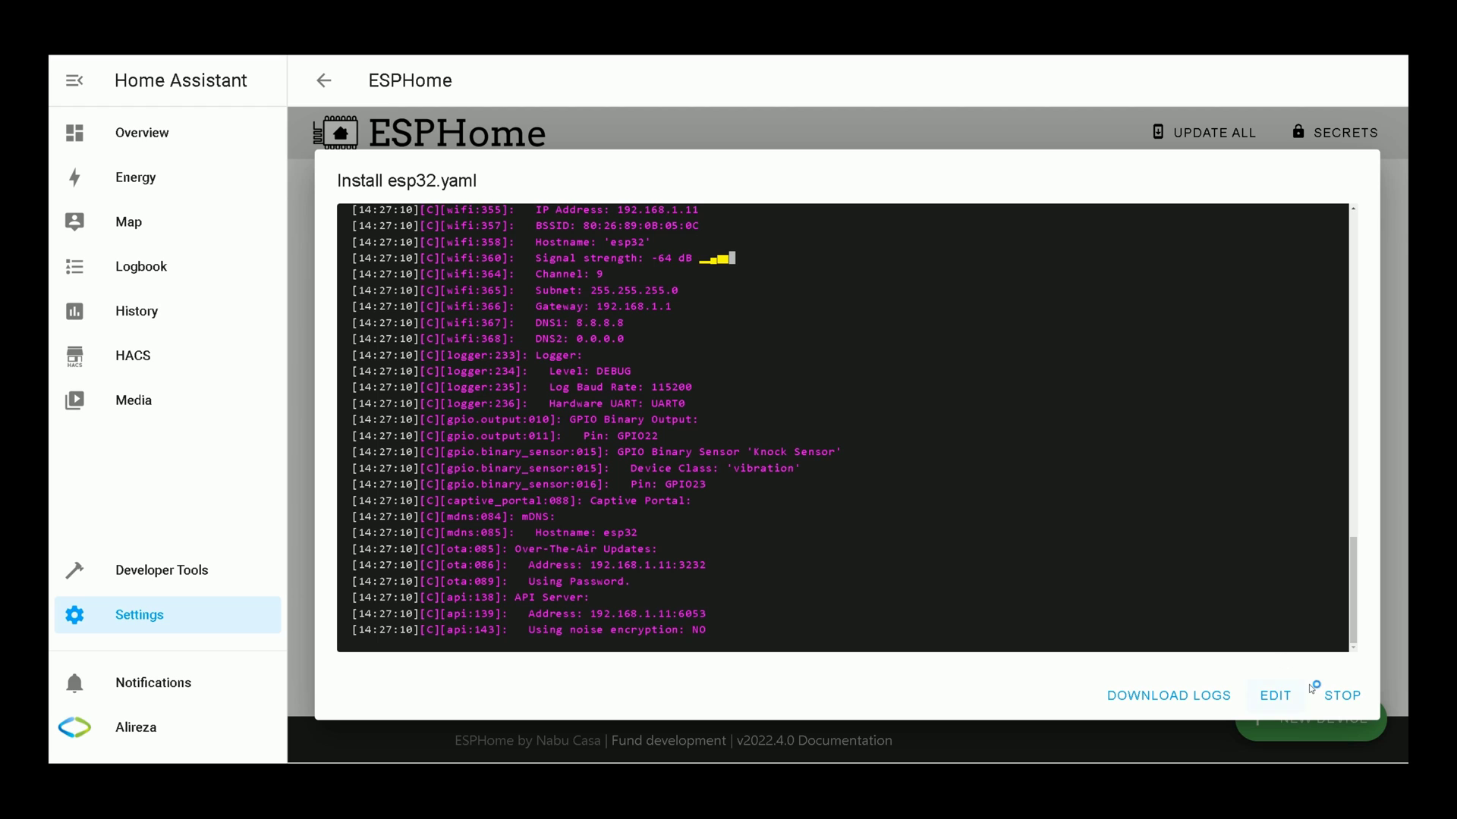
left_click(1339, 704)
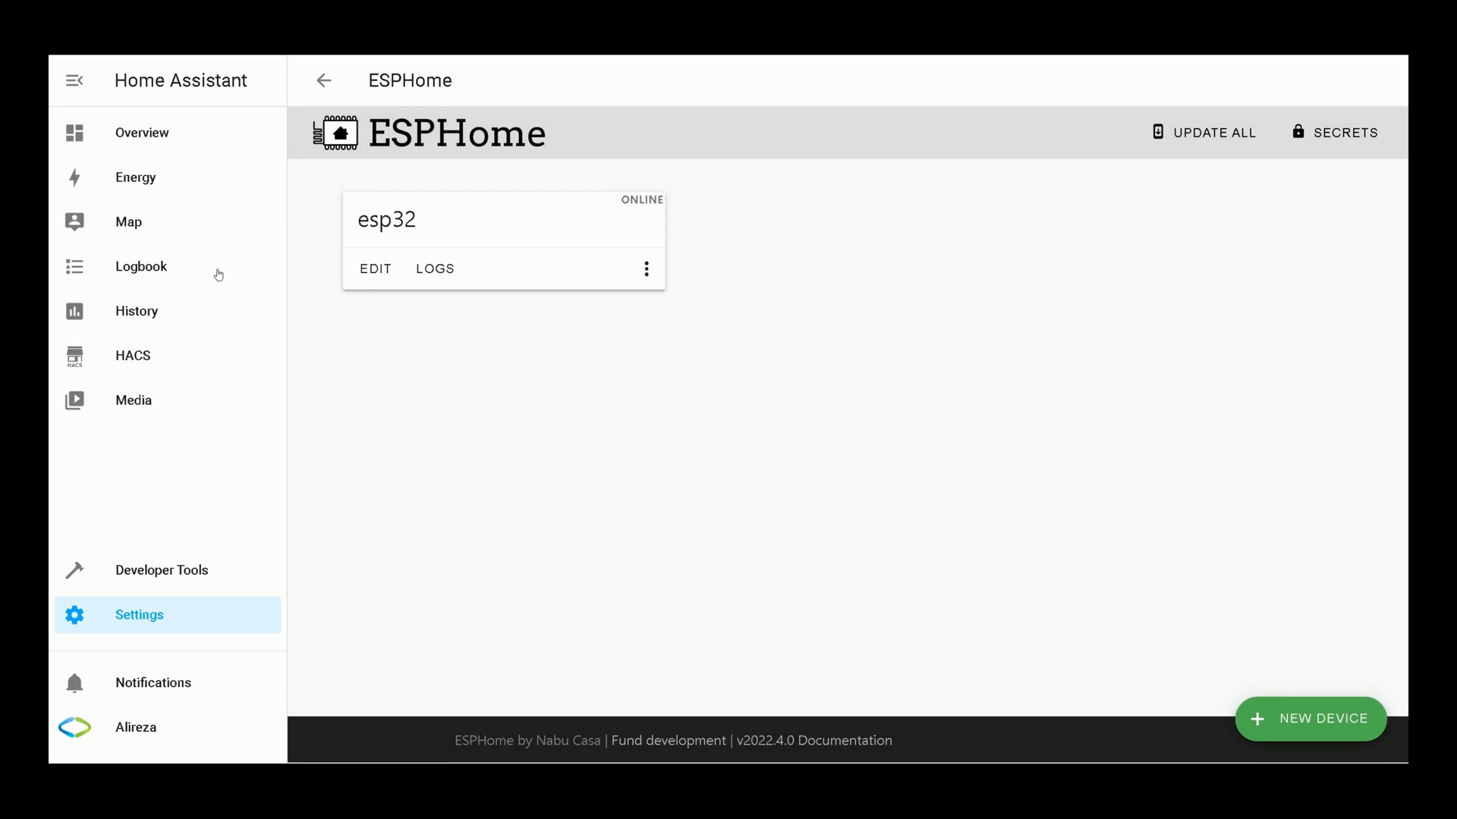
Step: Delete the existing esp32 ESPHome integration from Home Assistant's devices and services and confirm the removal
left_click(138, 626)
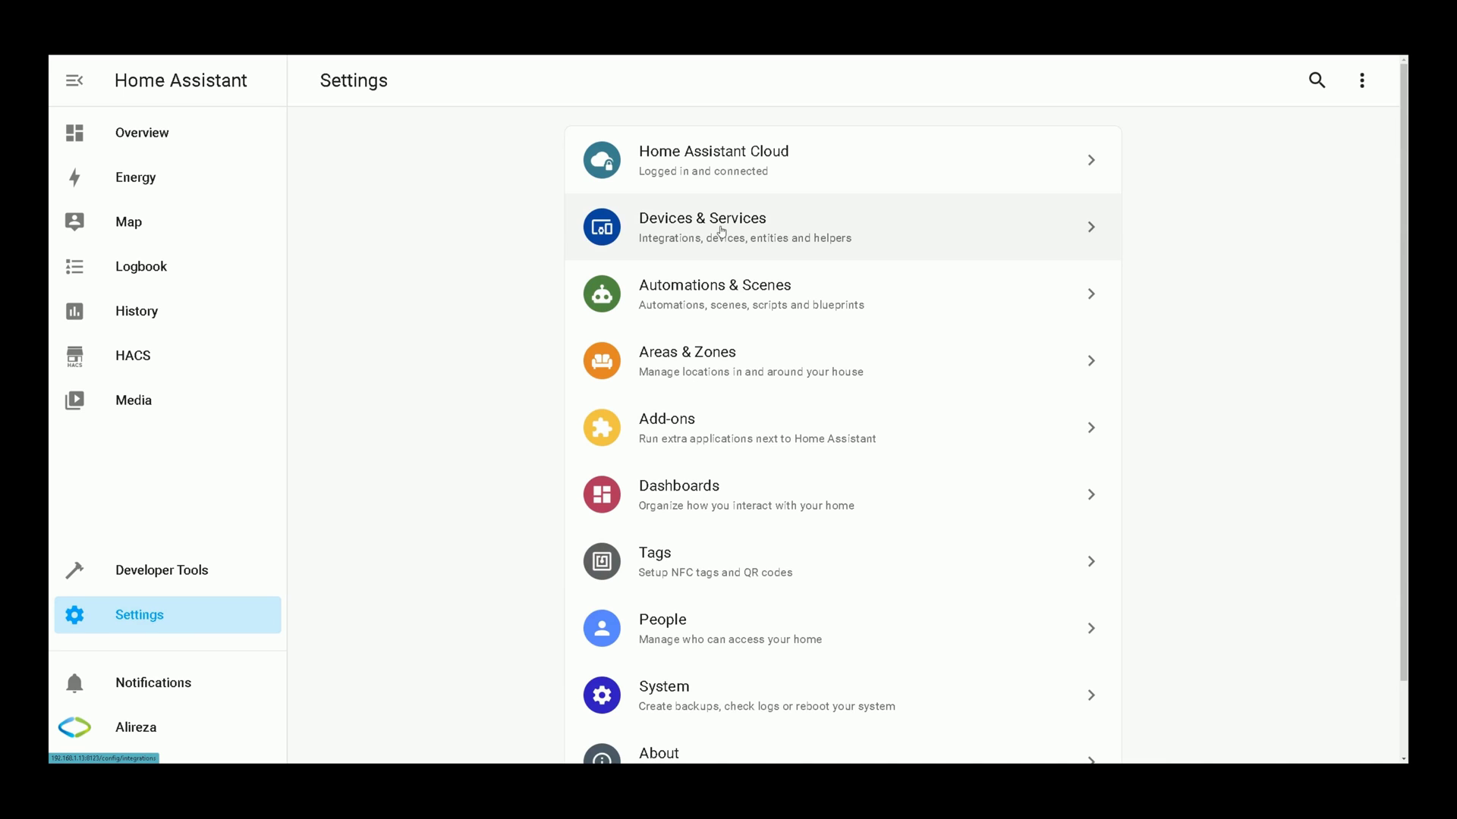
left_click(721, 232)
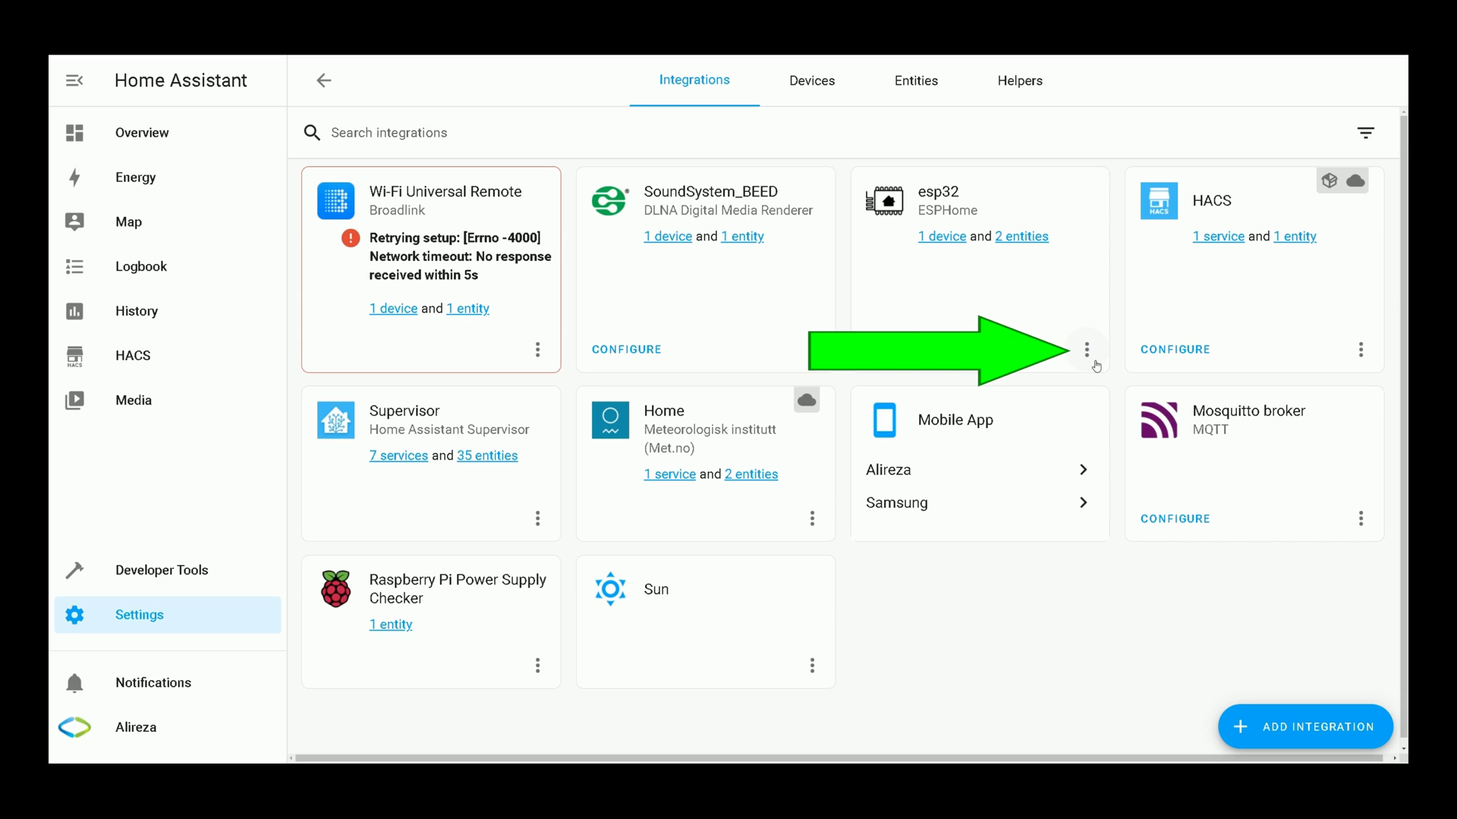
left_click(1096, 364)
left_click(1098, 714)
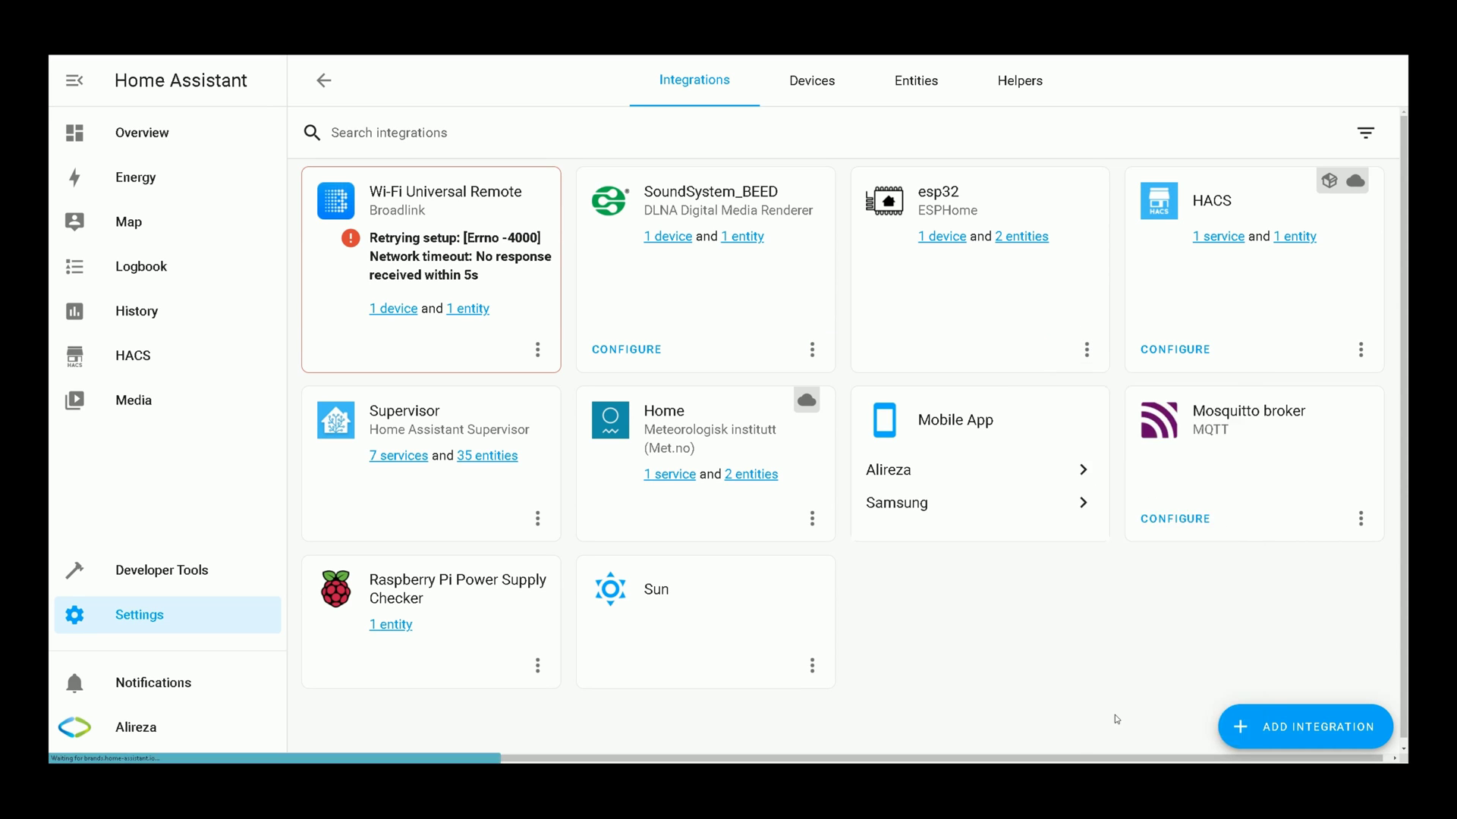
left_click(878, 490)
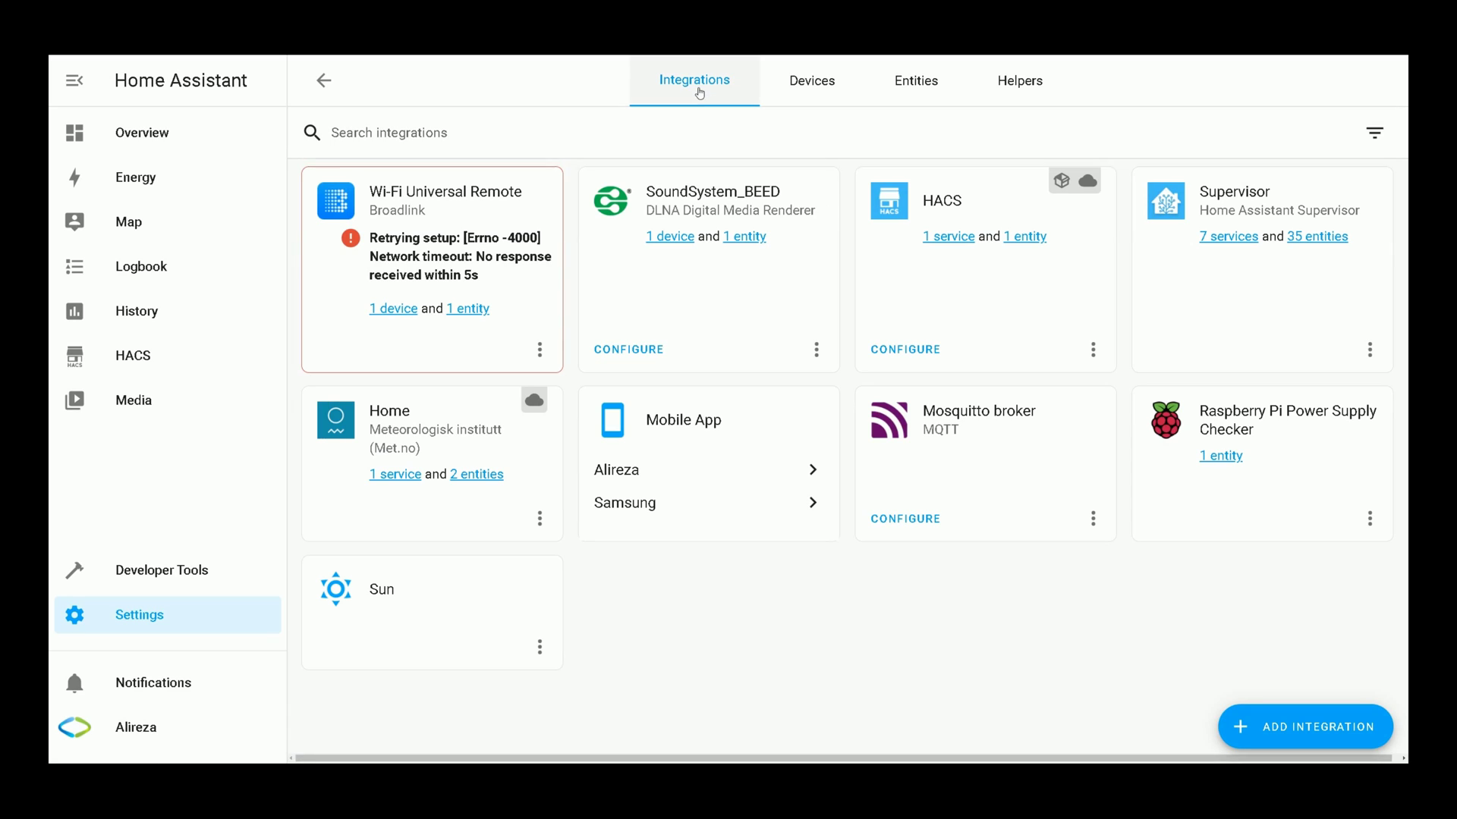
Step: Add a new ESPHome integration, found by searching for "esp", and submit it with host 192.168.1.11
left_click(1330, 725)
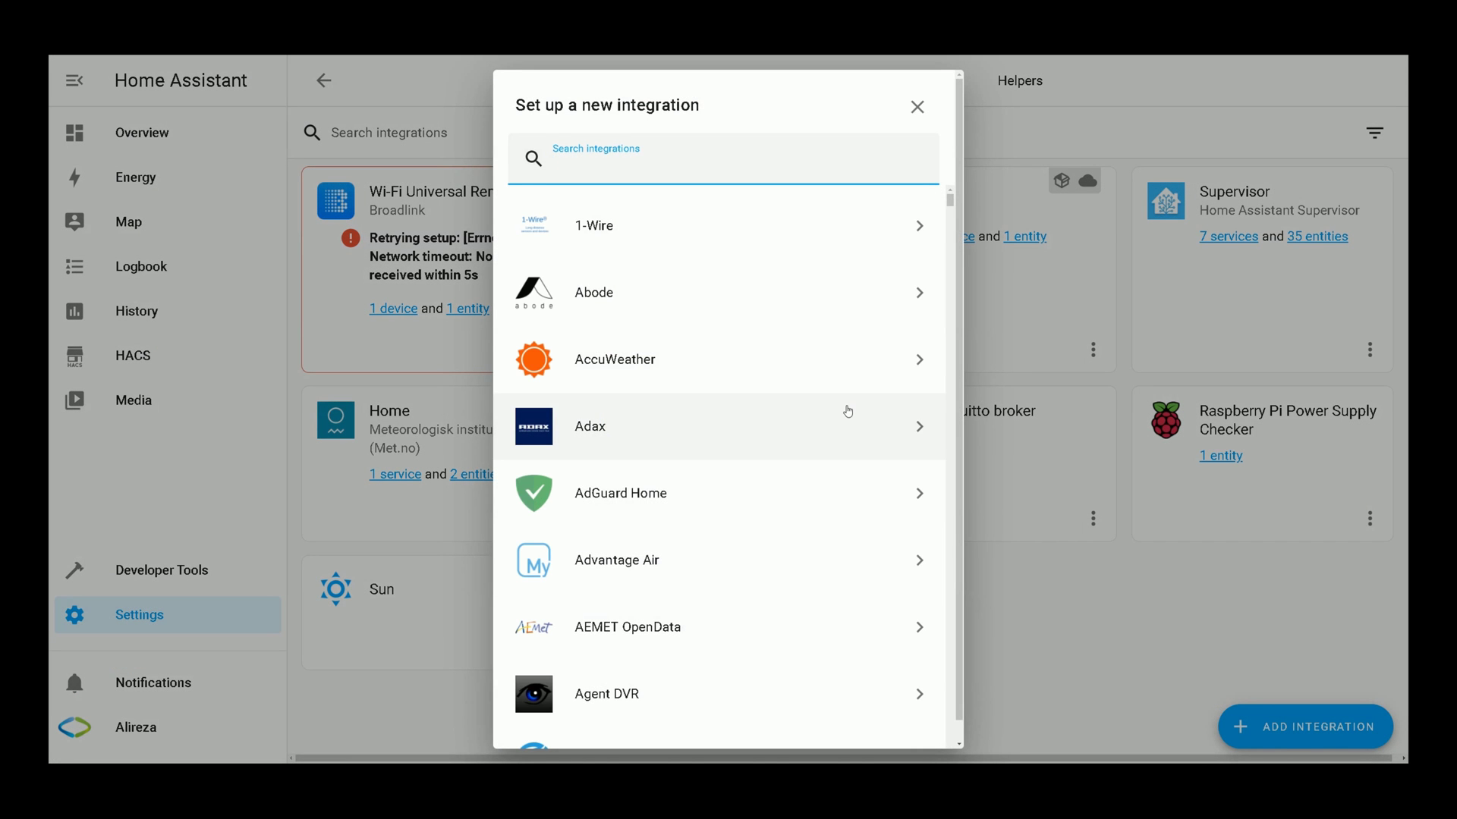
type("esp")
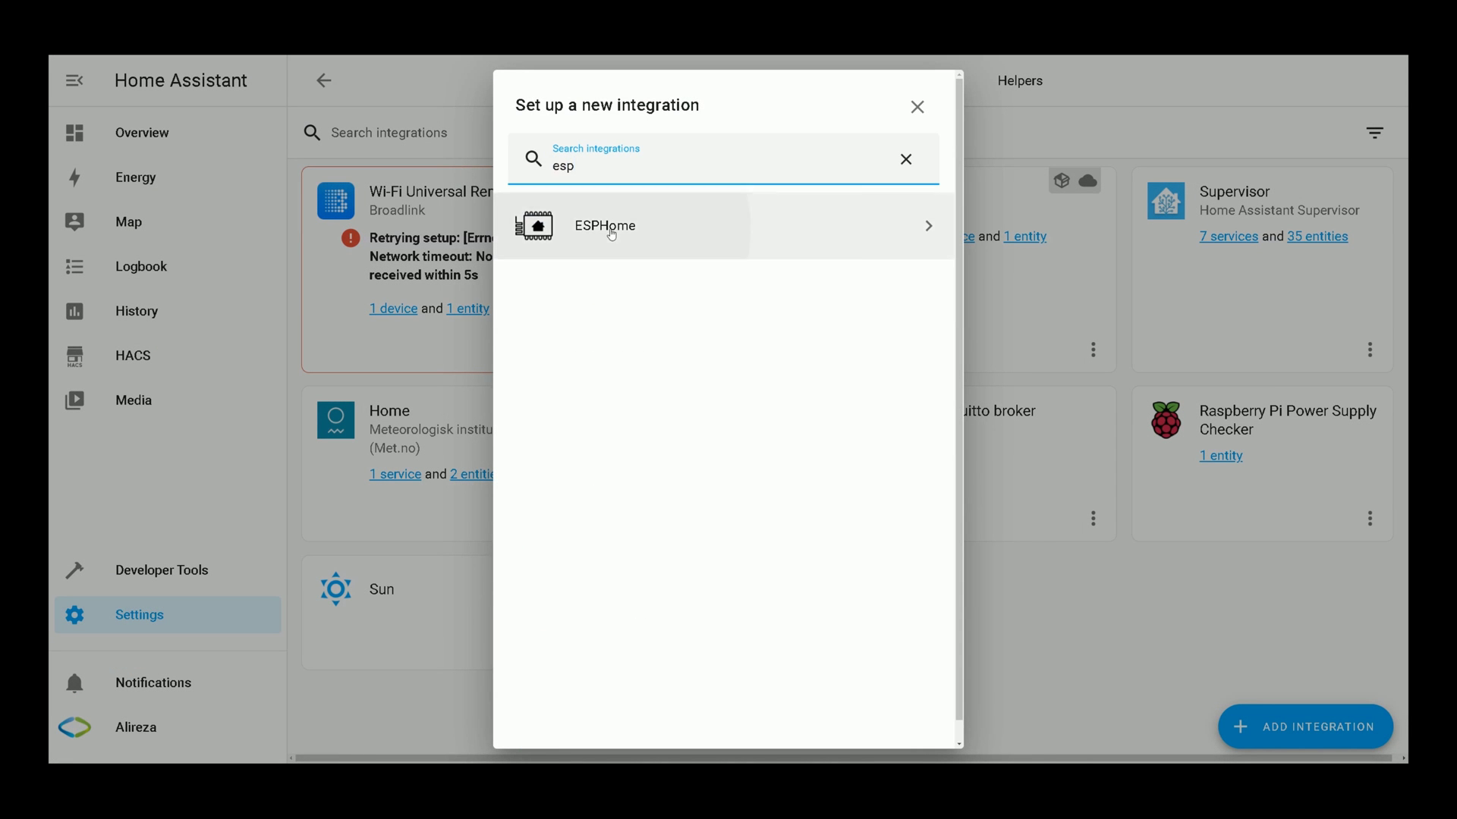
left_click(612, 236)
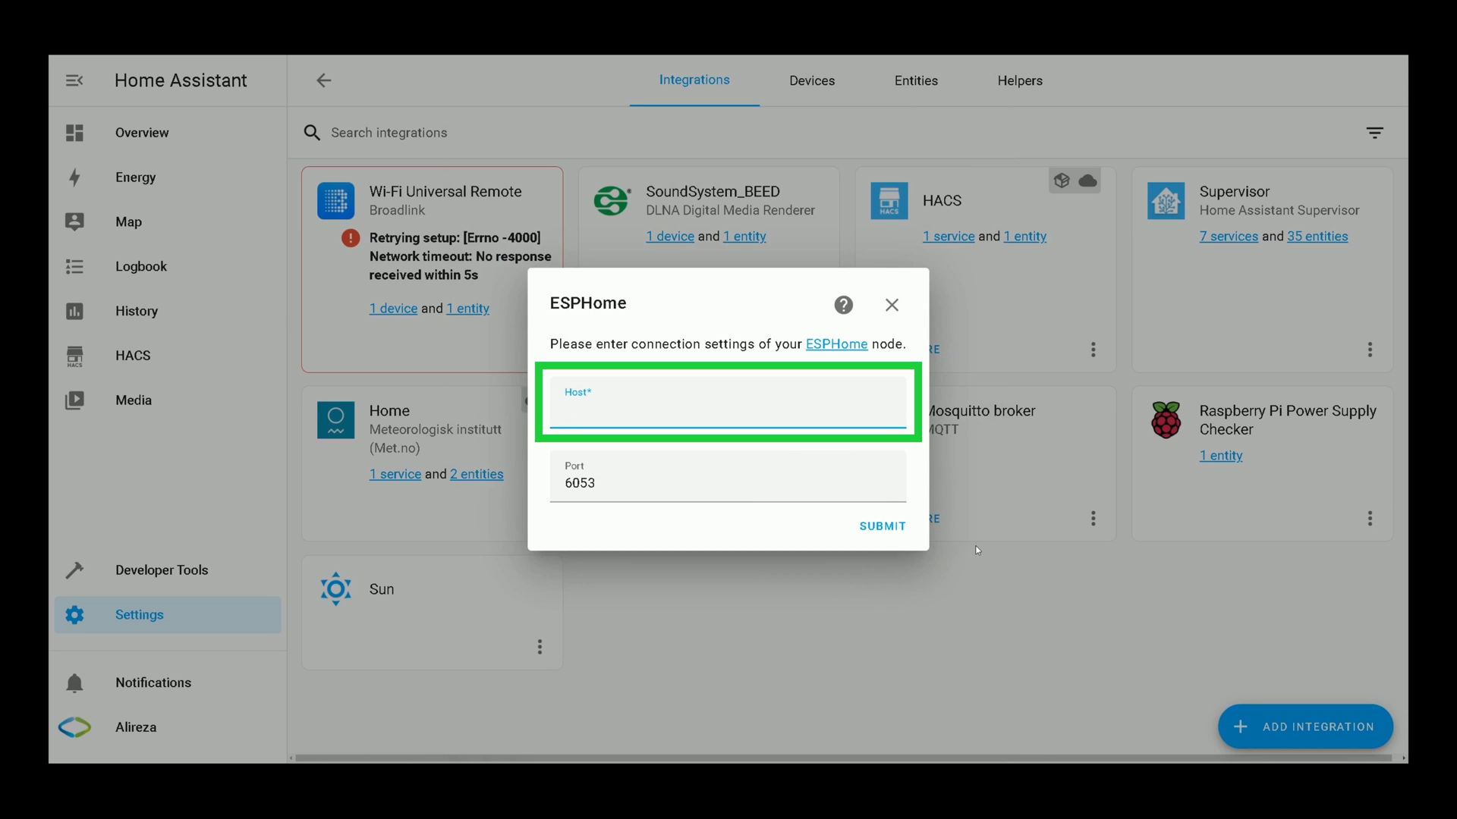
type("1")
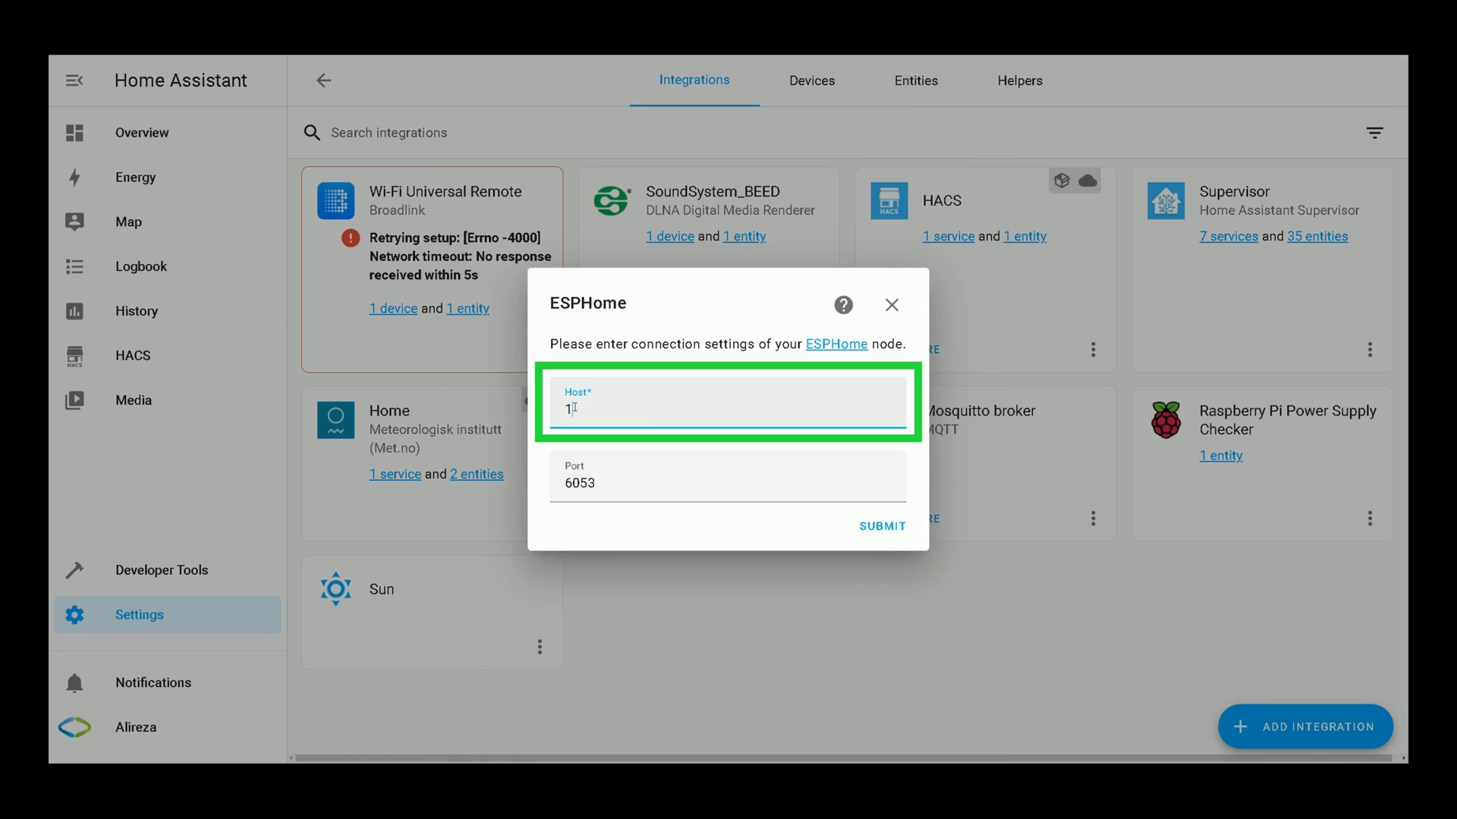
type("92.168.1.11")
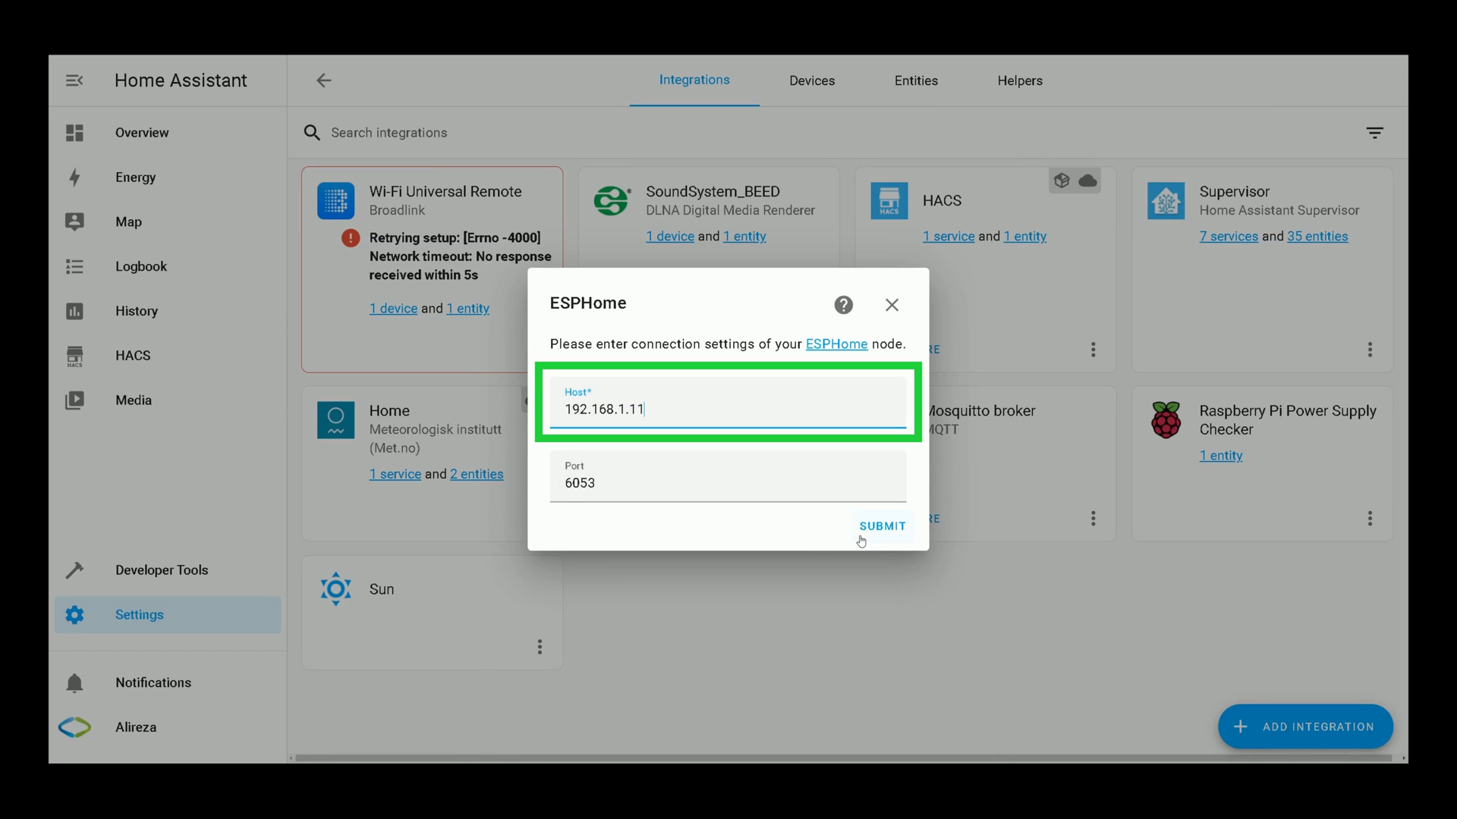
left_click(896, 532)
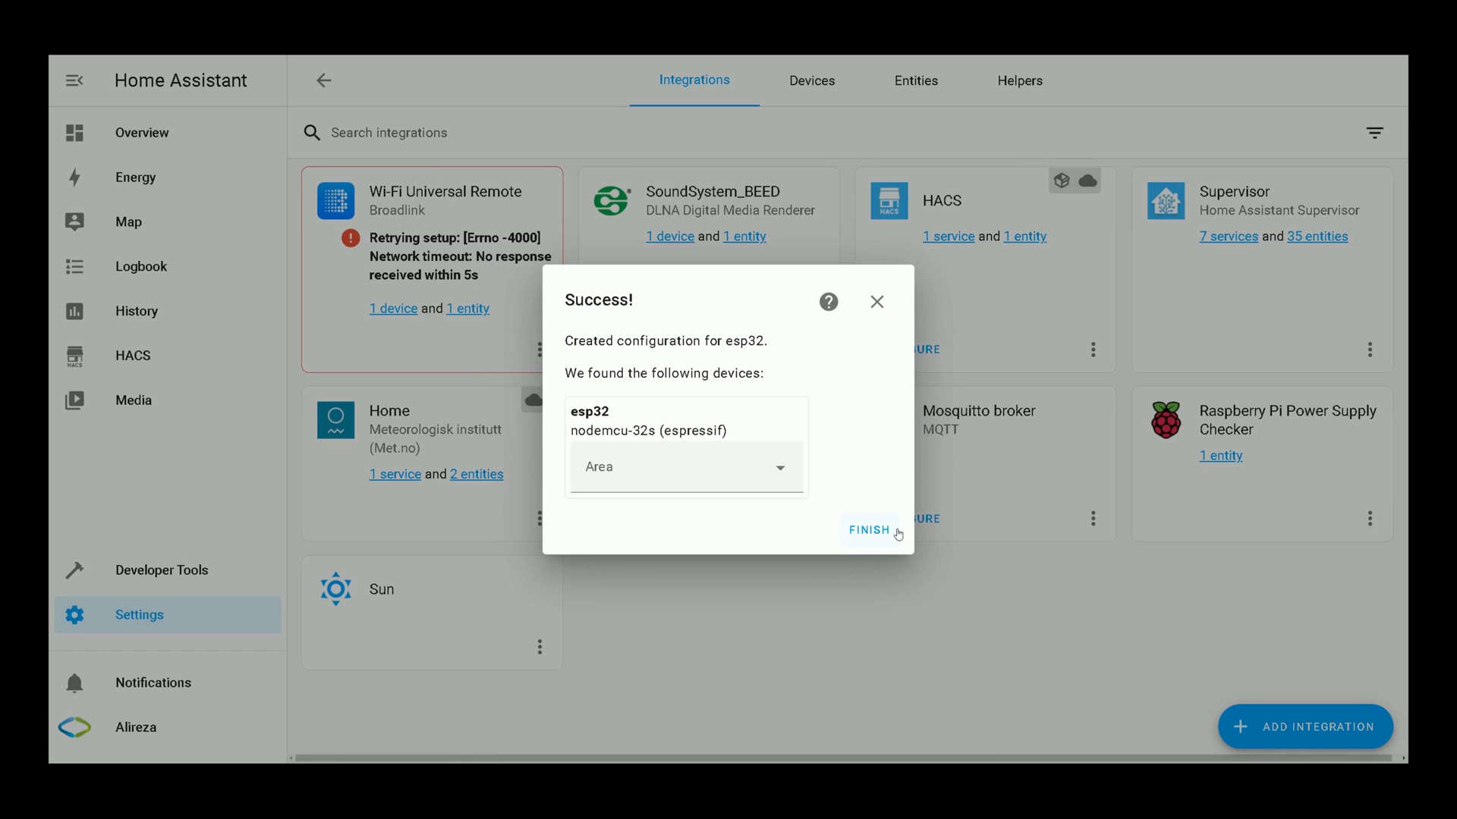
Step: View the area choices for the esp32 device and finish the integration setup without assigning an area
left_click(785, 478)
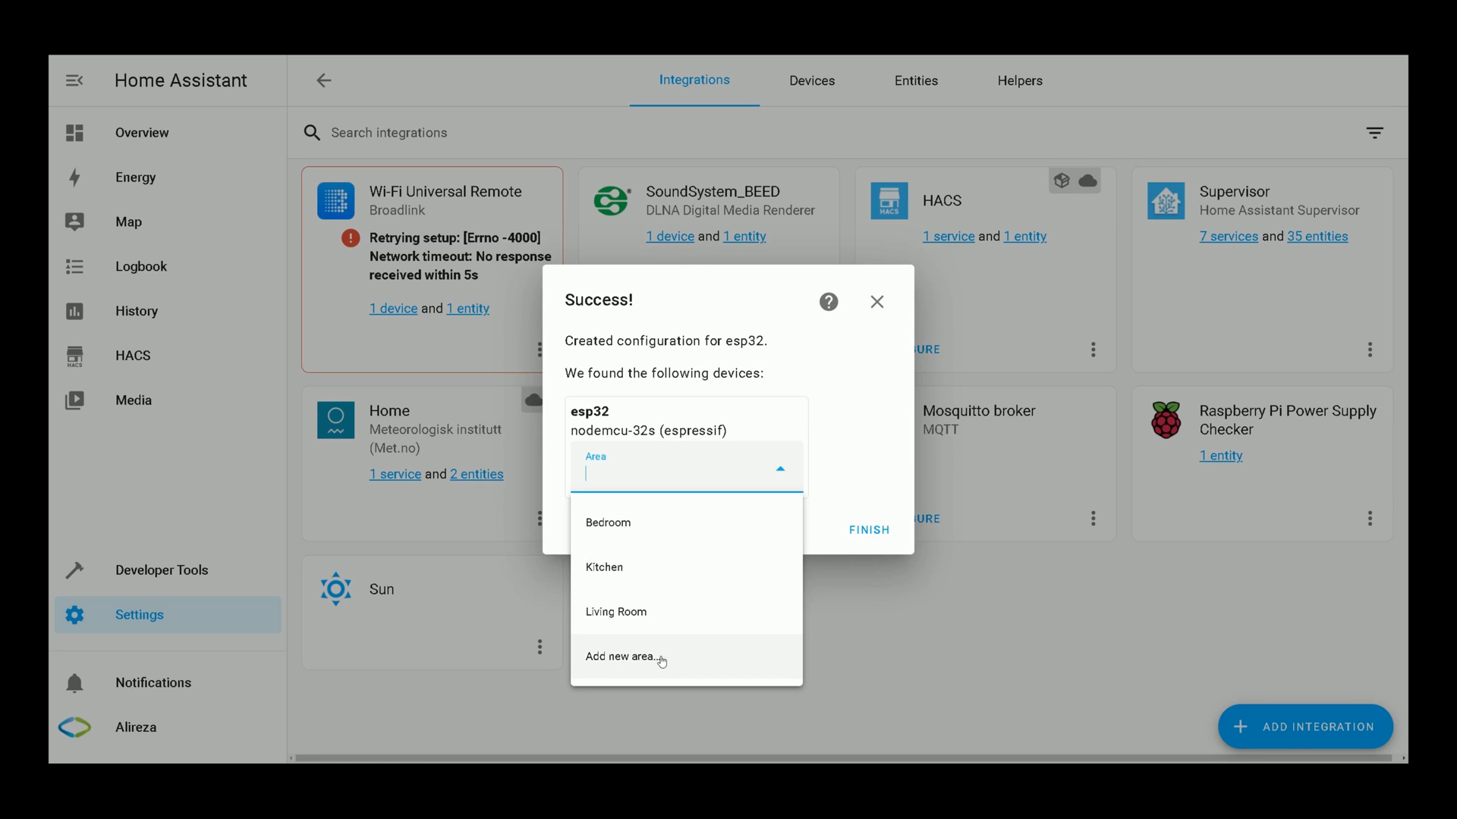
left_click(856, 455)
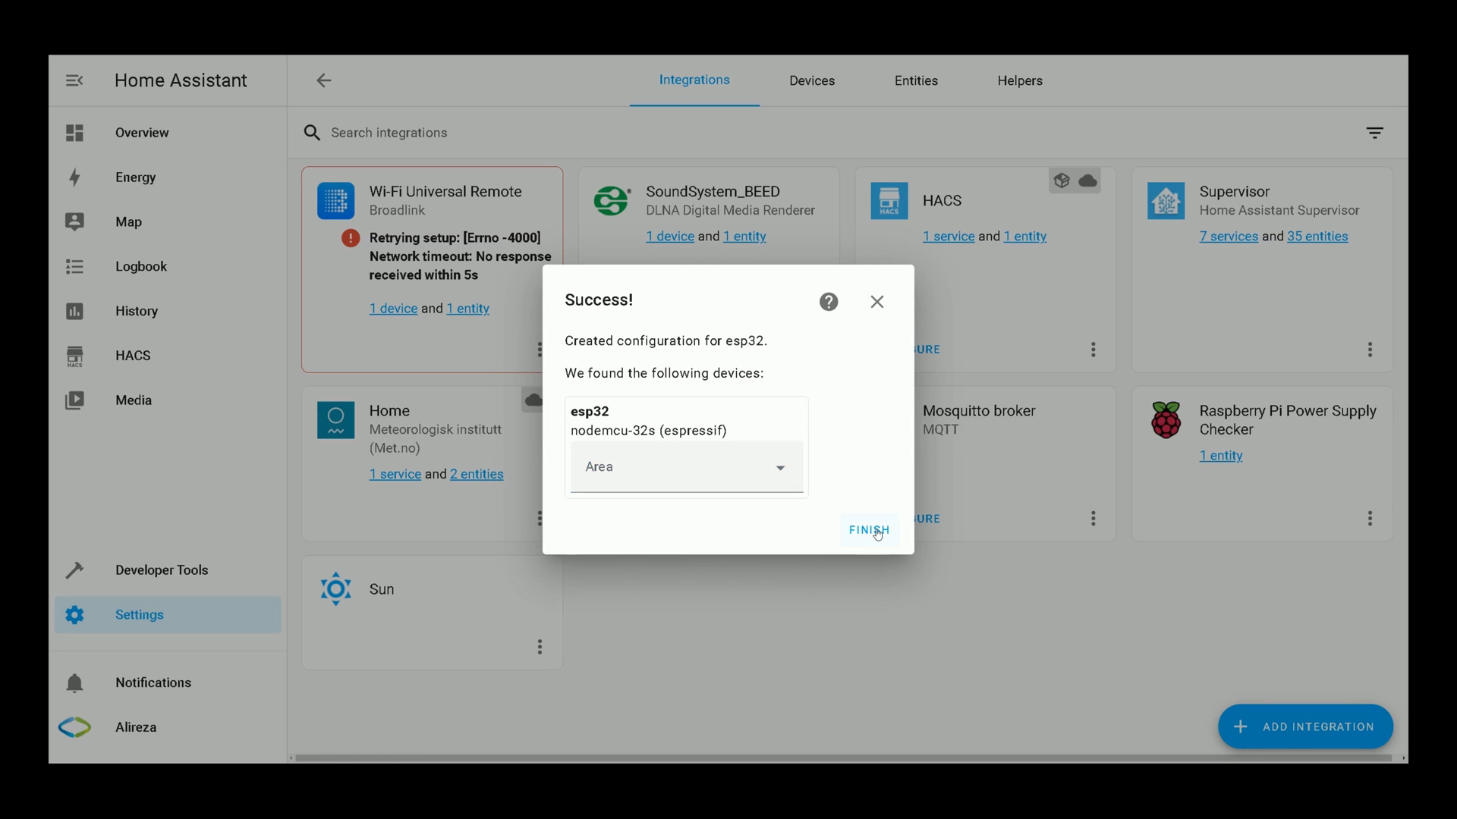
left_click(871, 531)
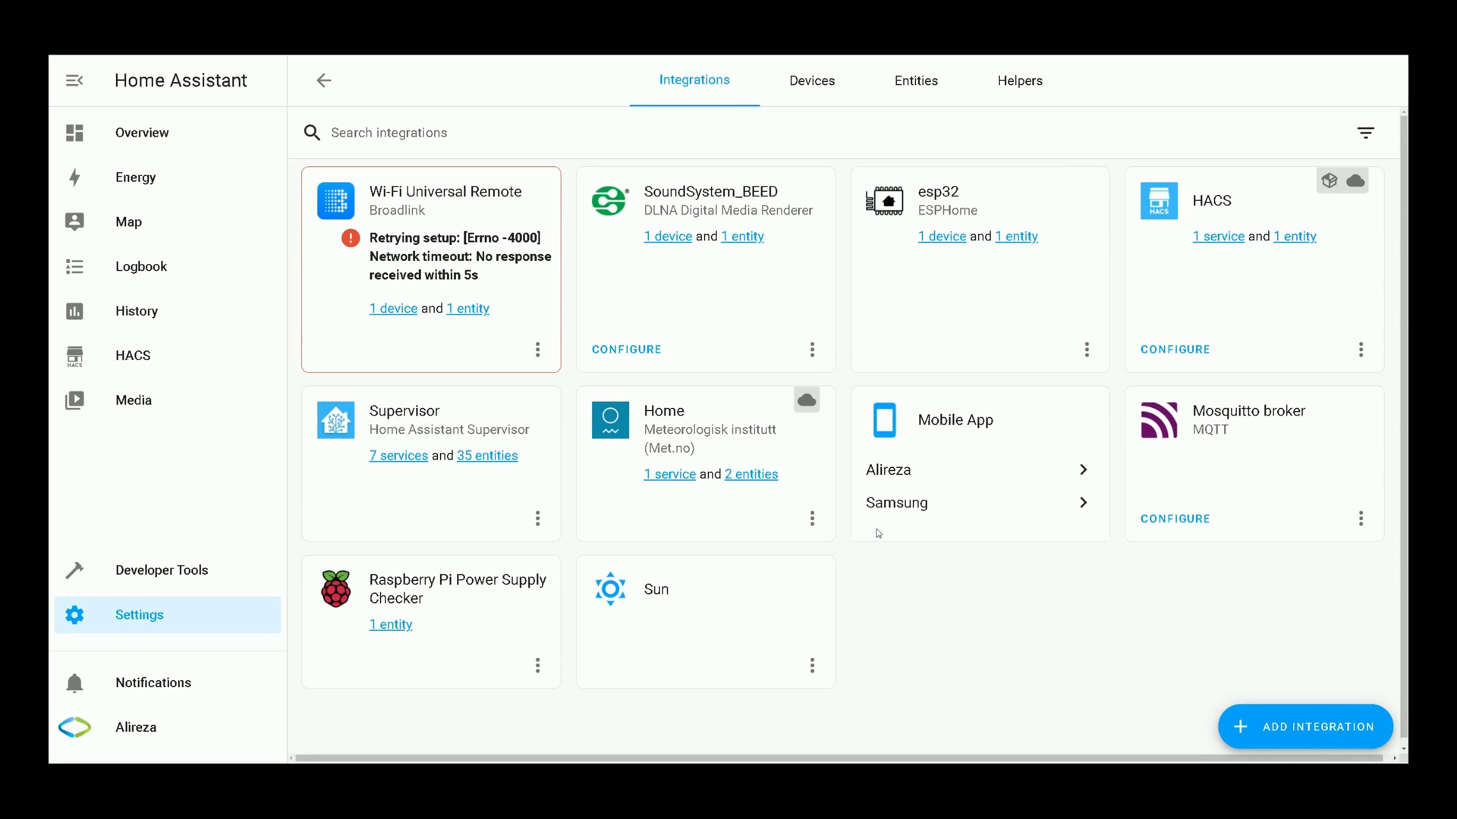
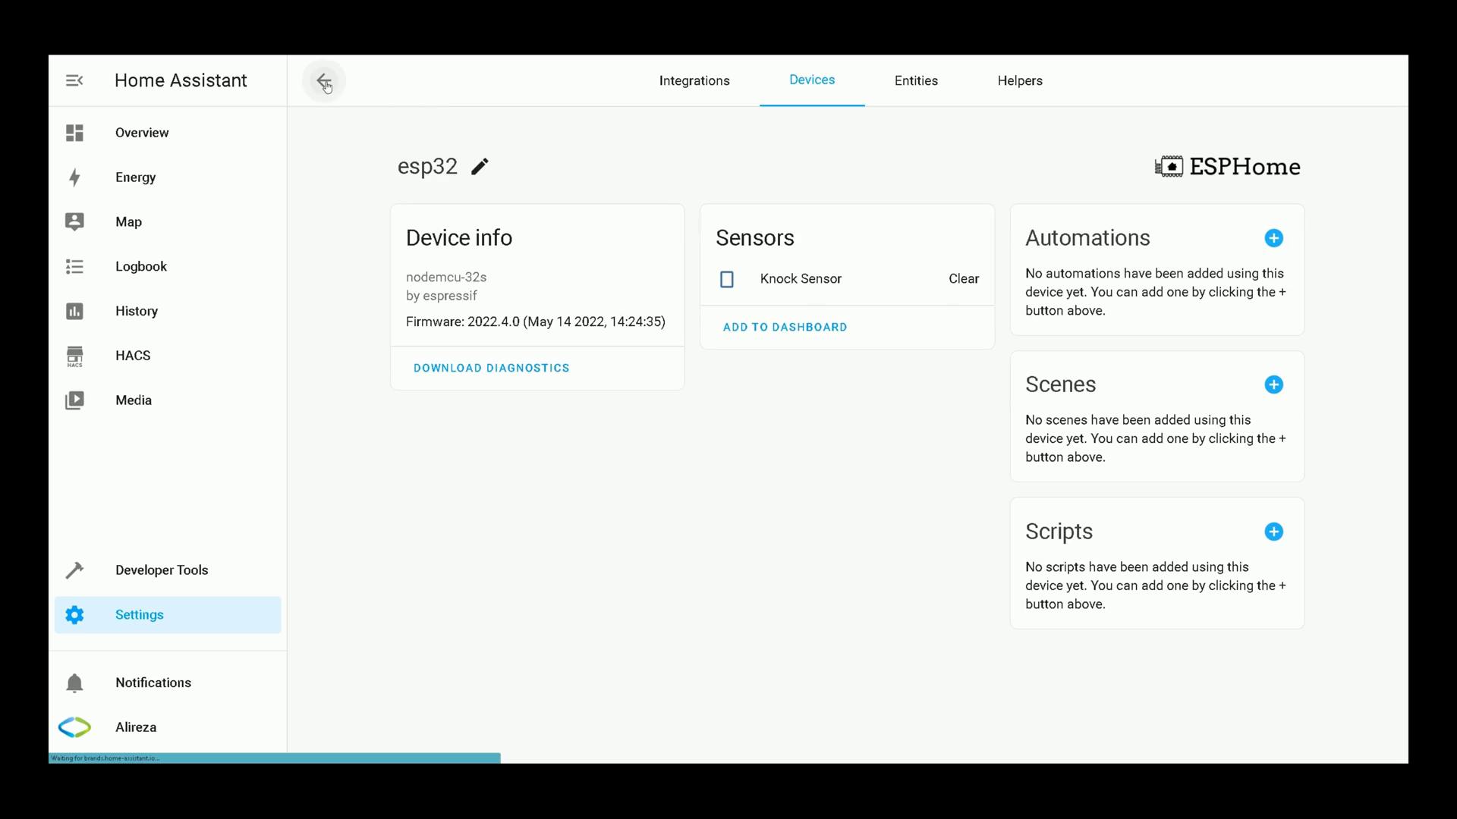
Step: Check the Knock Sensor on the esp32 device page and review its vibration events in the Logbook
left_click(938, 240)
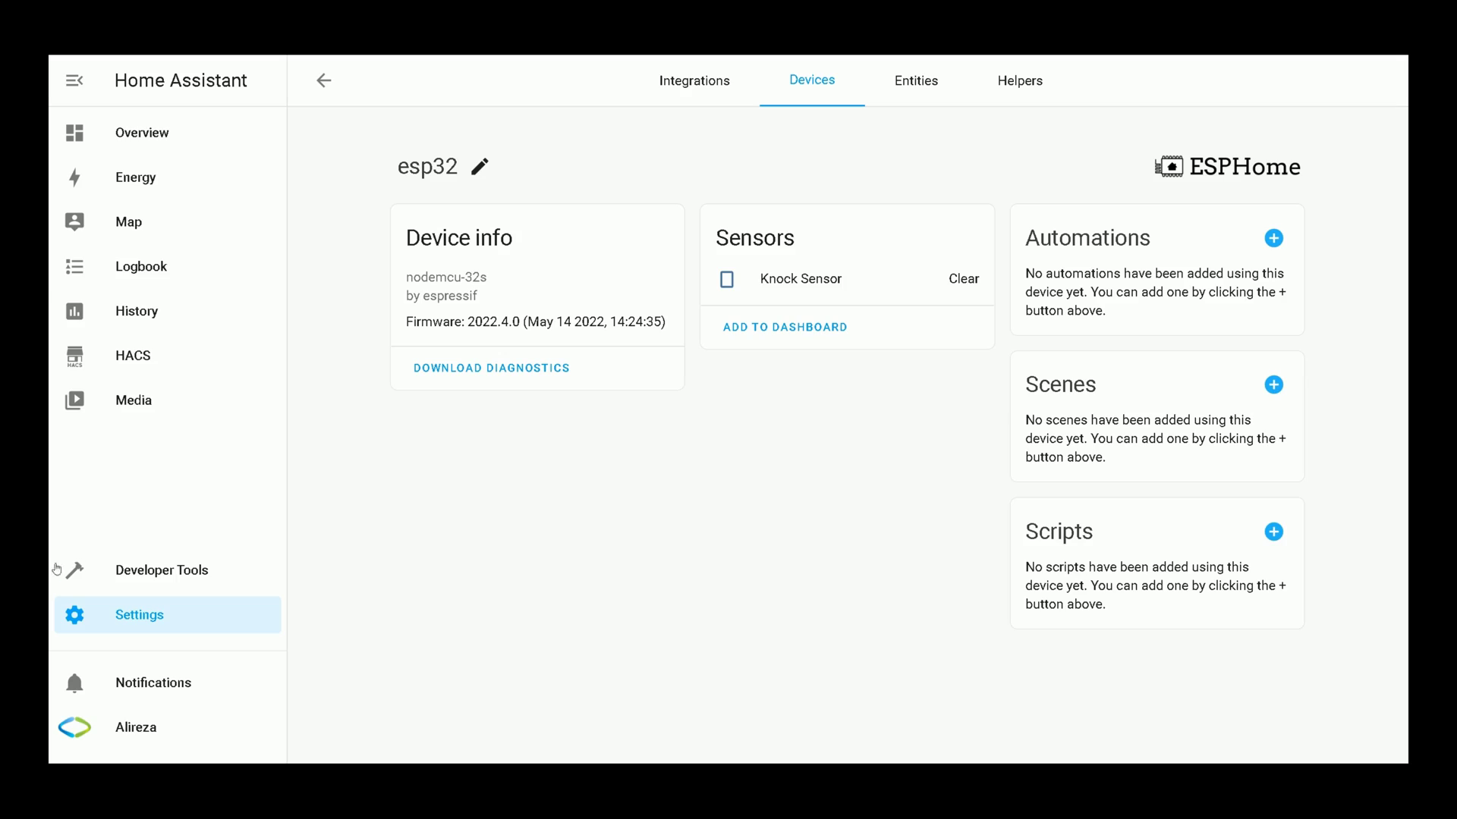
left_click(162, 270)
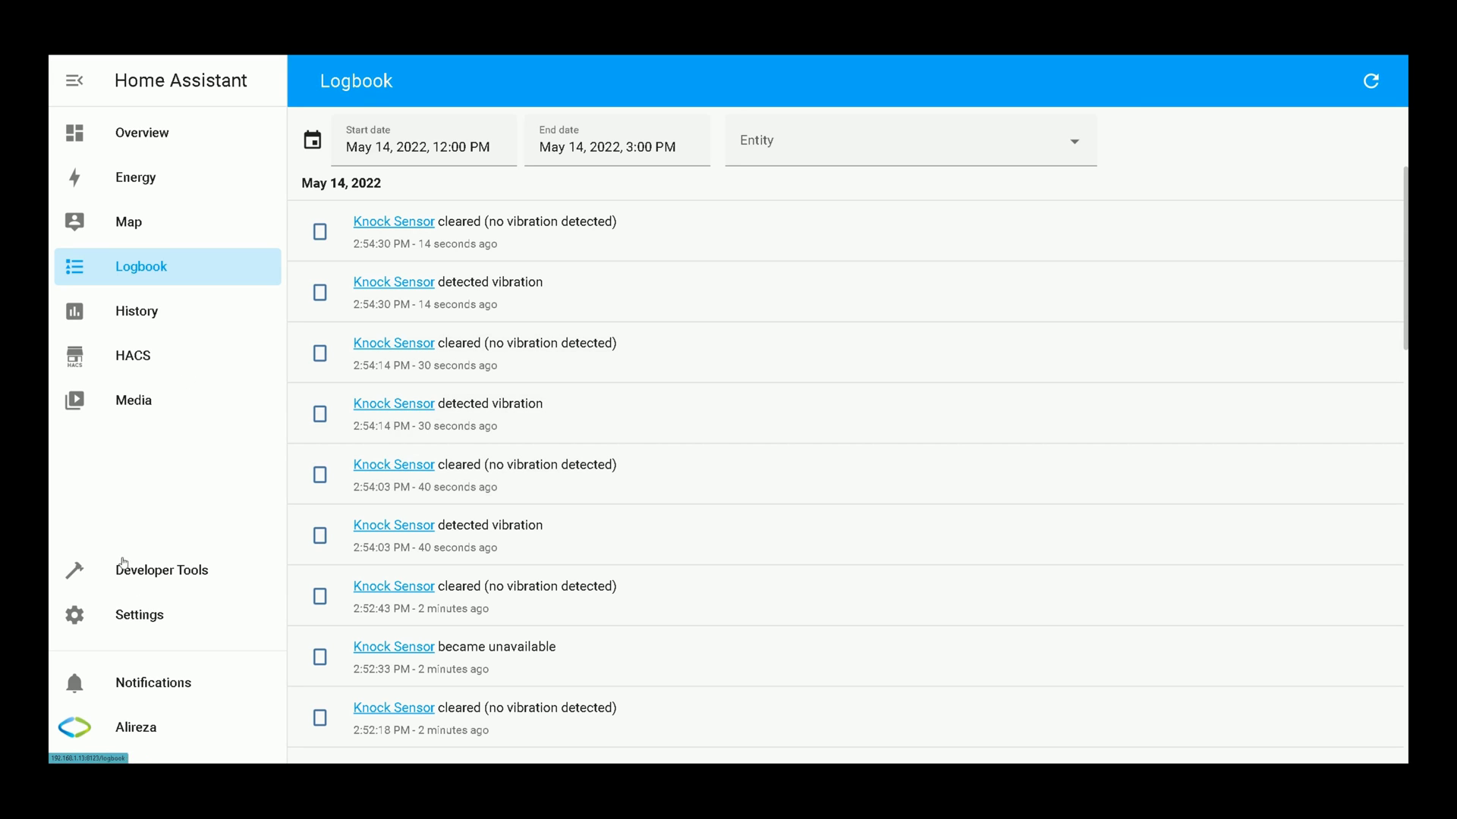
Step: Return to the integrations in the settings and open the esp32 device page to view its Knock Sensor
left_click(158, 616)
left_click(799, 225)
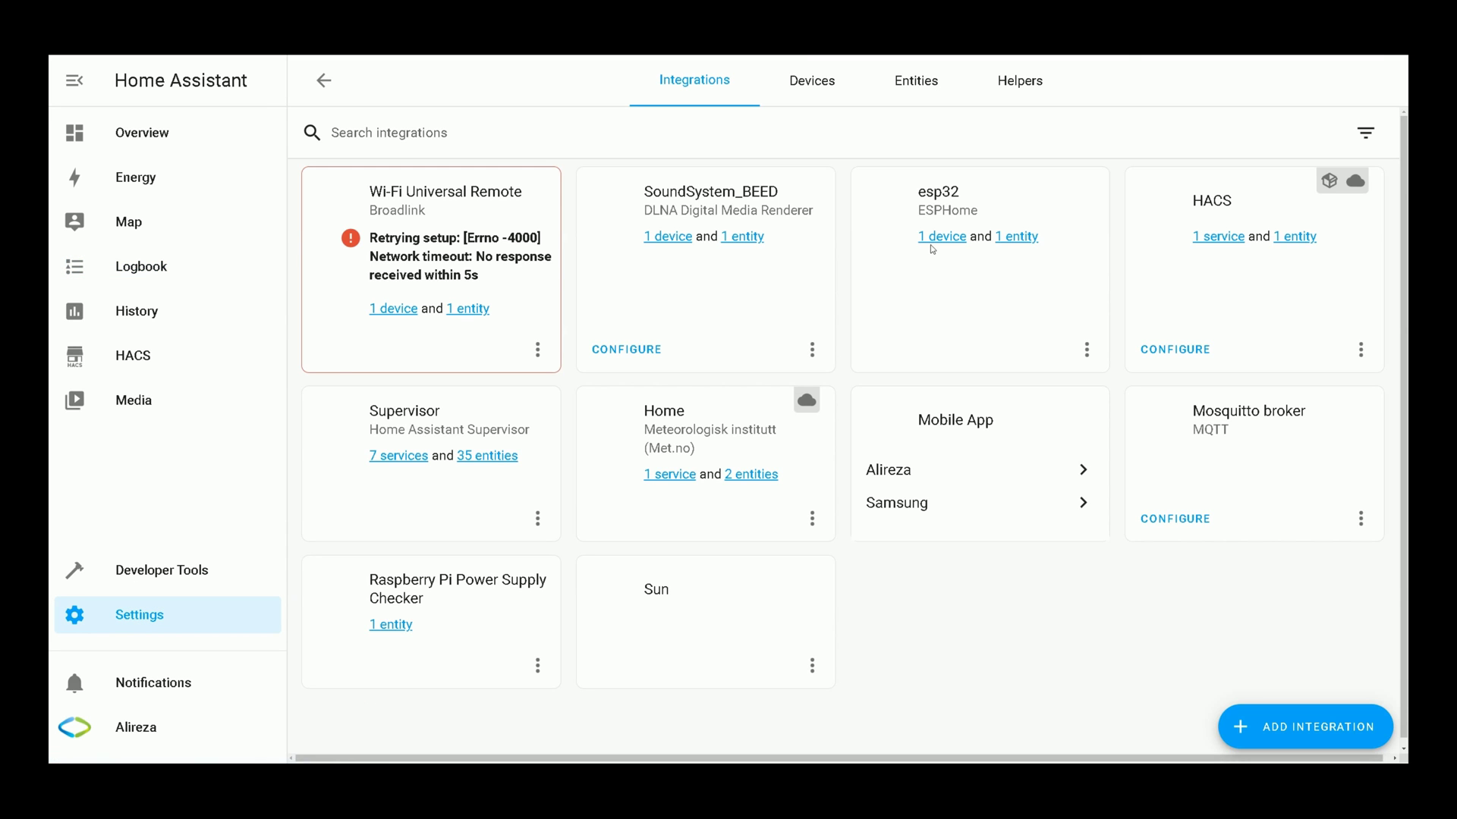
left_click(935, 238)
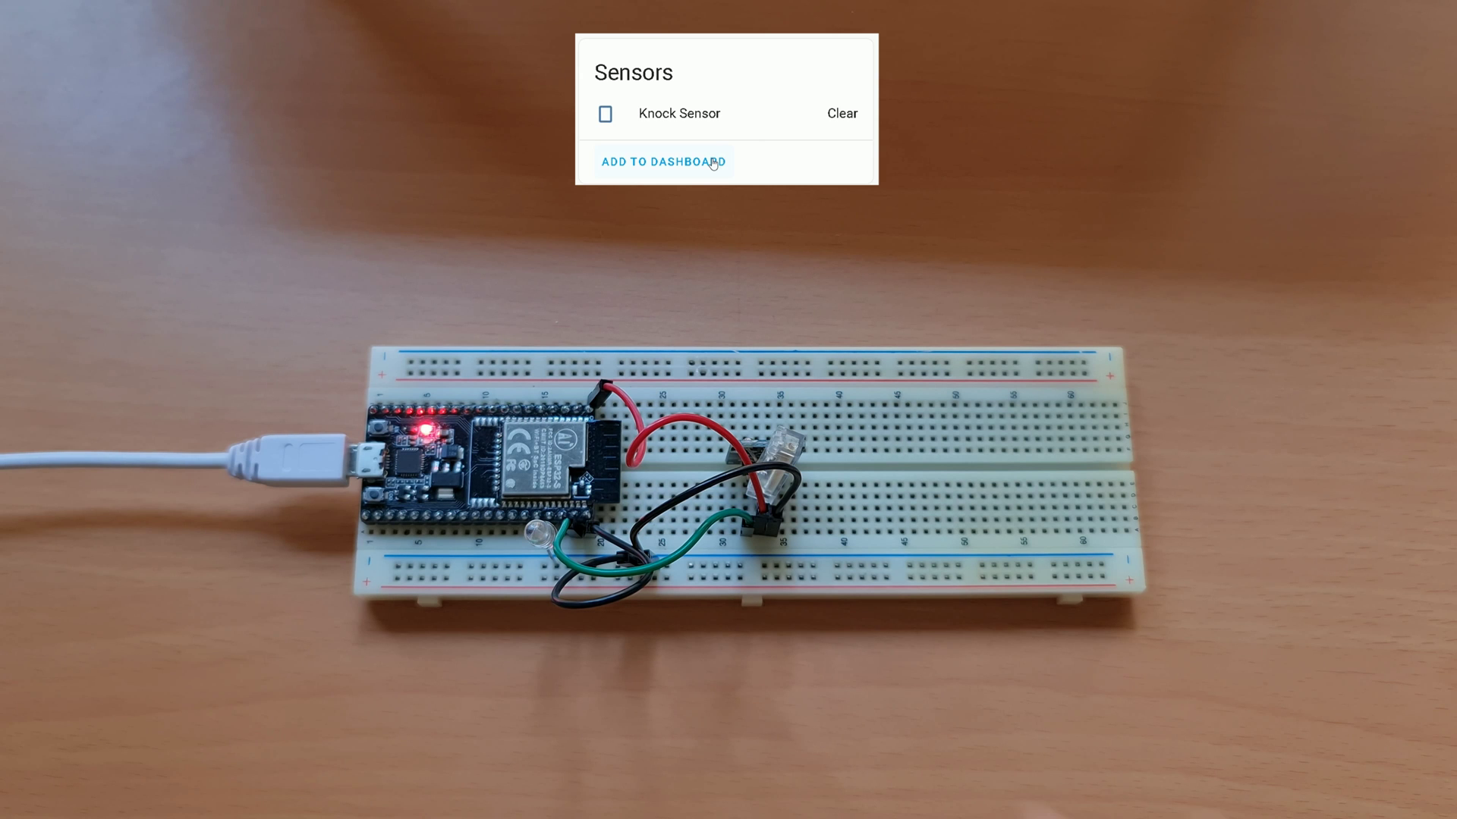